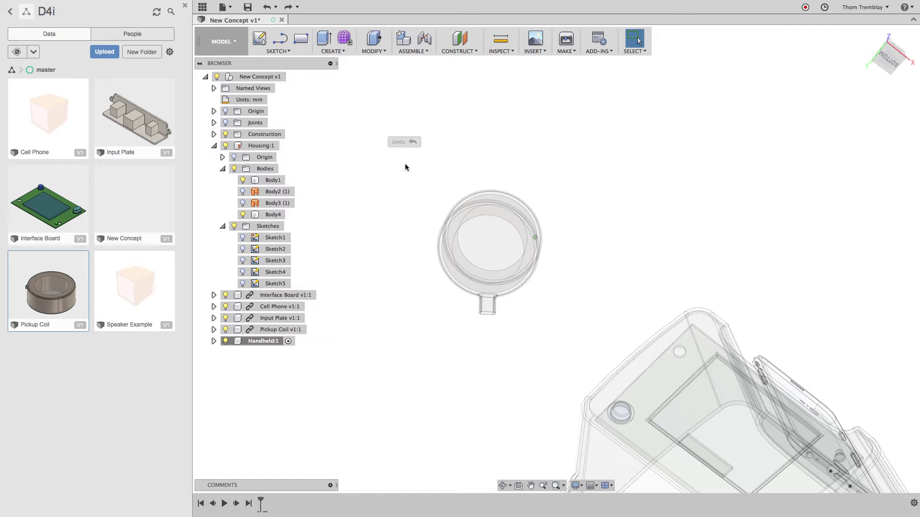
# Start a new sculpted form and draw a T-Spline box base about 65 by 59 mm, centred on the pickup coil.
pyautogui.click(345, 42)
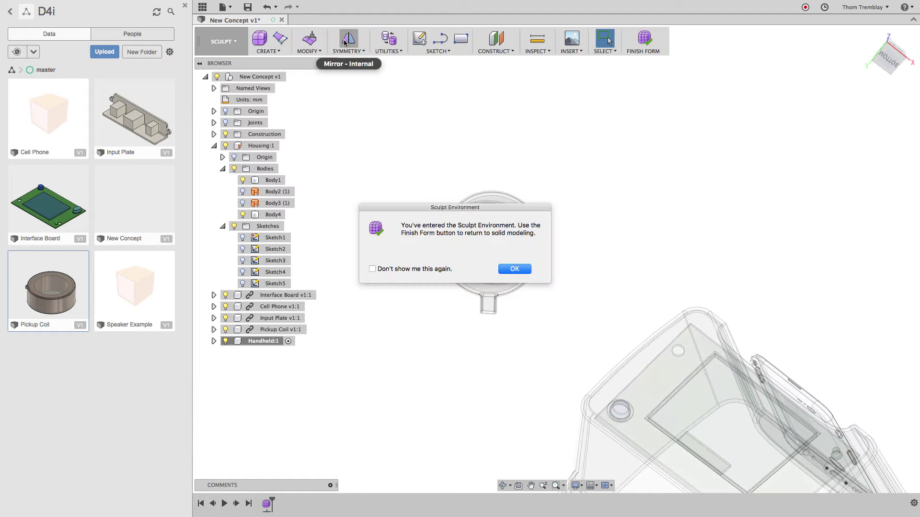
pyautogui.click(519, 270)
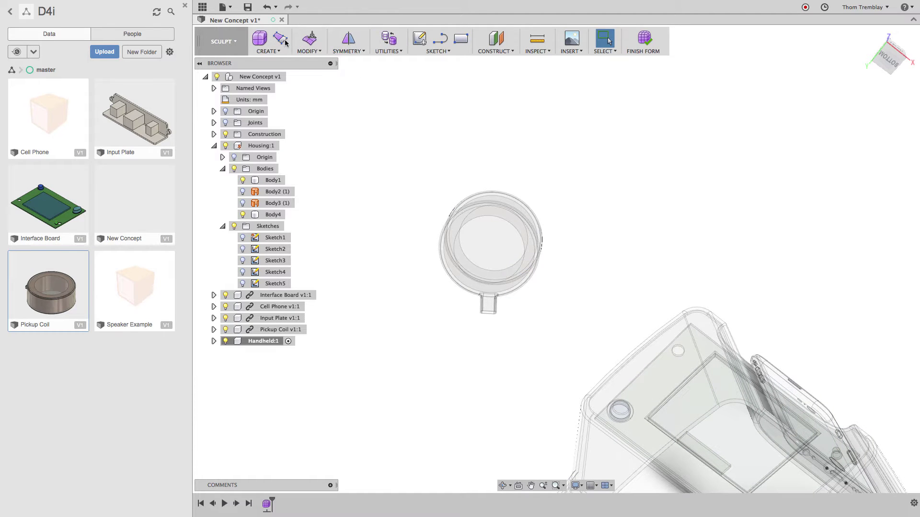
pyautogui.click(267, 51)
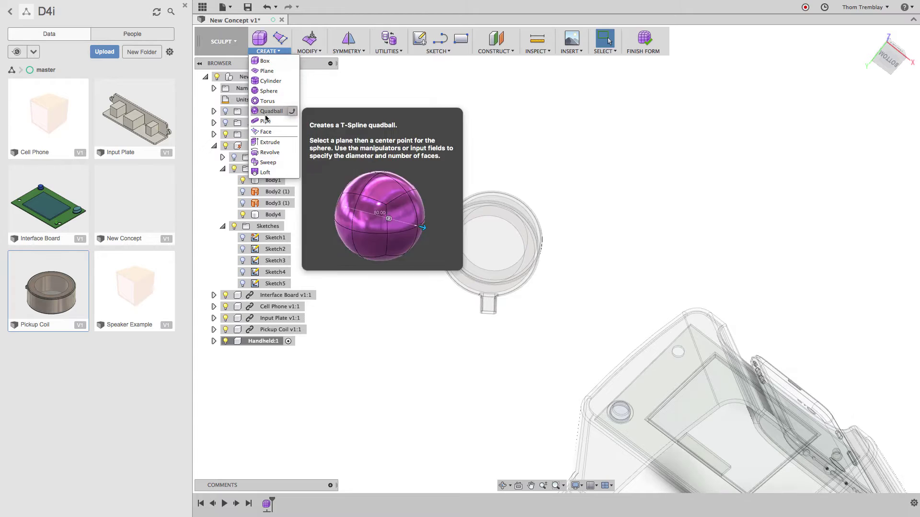
pyautogui.click(265, 61)
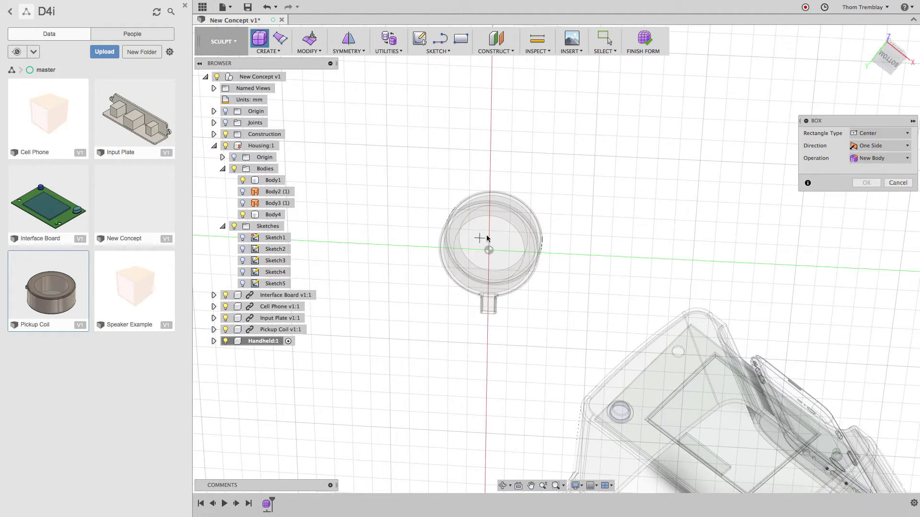
pyautogui.click(487, 238)
pyautogui.click(491, 271)
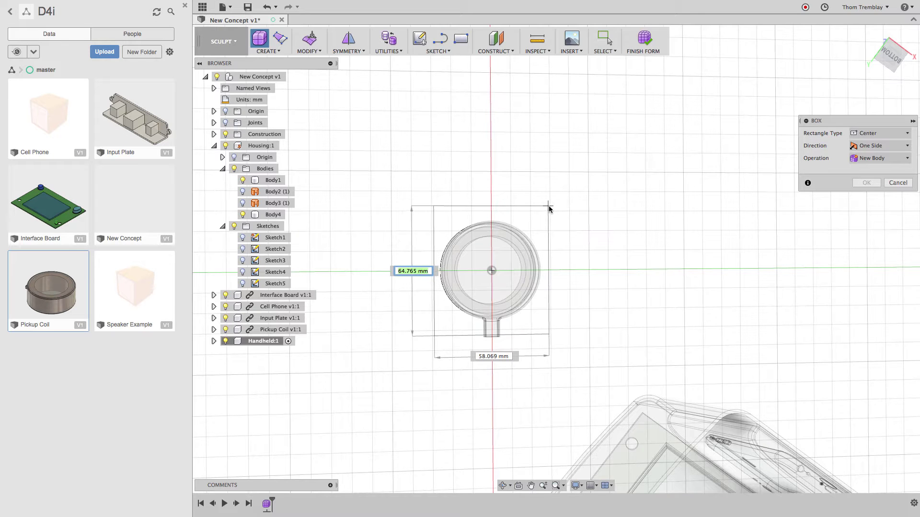
pyautogui.click(547, 206)
# Create the box about 32 mm high with 3 length faces and mirror symmetry across its width.
pyautogui.moveTo(516, 347); pyautogui.dragTo(523, 185)
pyautogui.keyDown('shift'); pyautogui.moveTo(555, 285); pyautogui.dragTo(591, 304, button='middle'); pyautogui.keyUp('shift')
pyautogui.click(521, 249)
pyautogui.write('3')
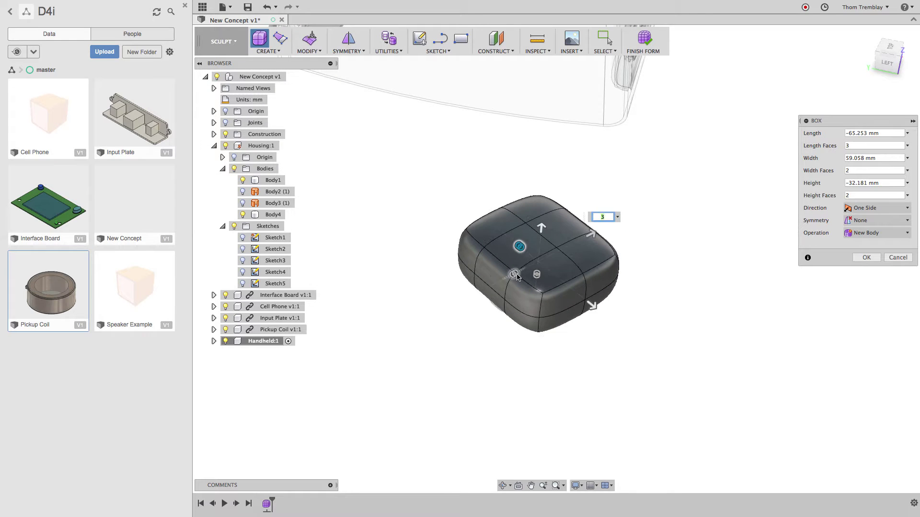
pyautogui.click(877, 220)
pyautogui.click(863, 230)
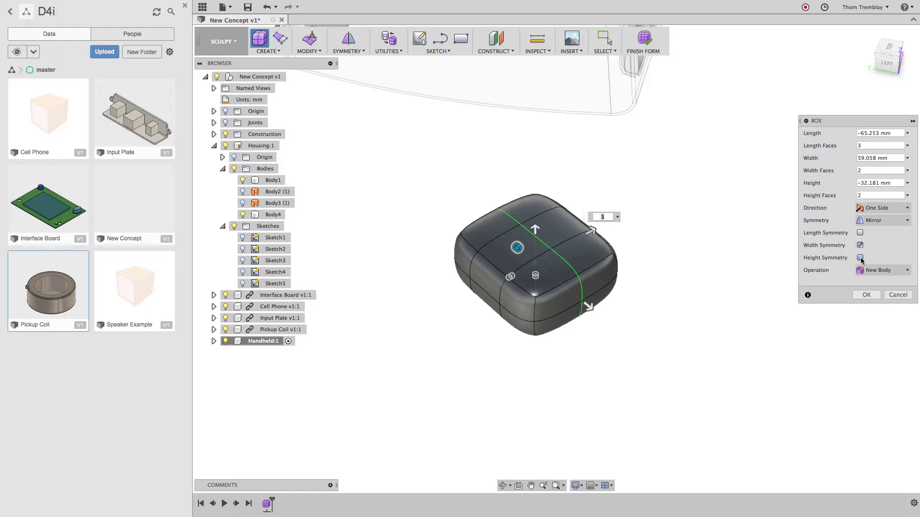
pyautogui.click(867, 295)
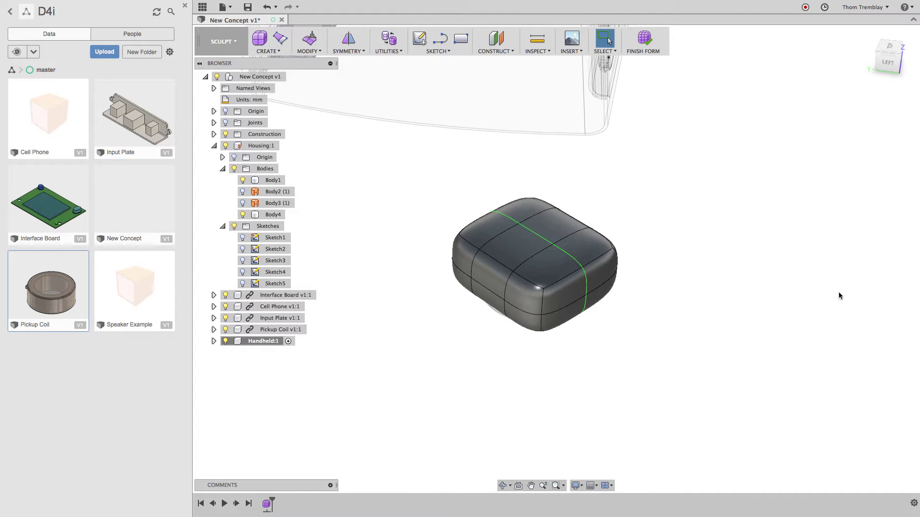
# Pull the end face beside the symmetry line outward with Edit Form.
pyautogui.rightClick(717, 224)
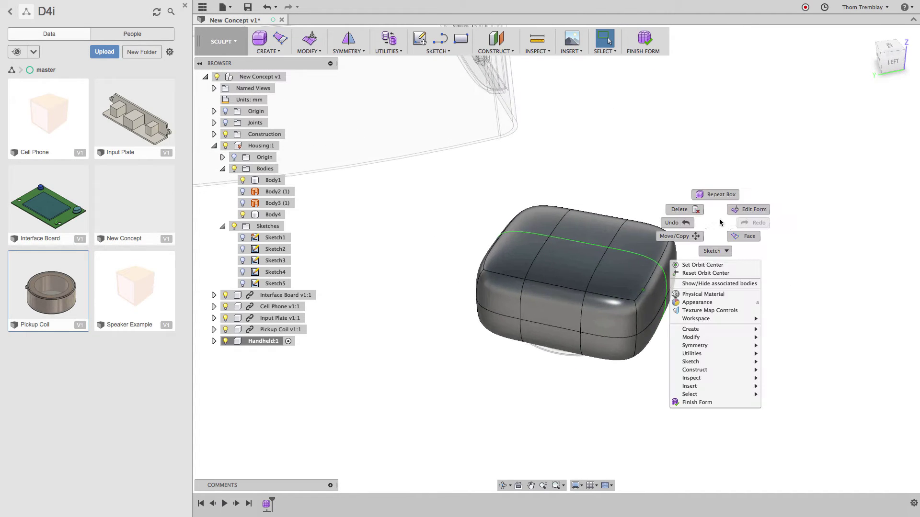
pyautogui.click(739, 213)
pyautogui.click(655, 304)
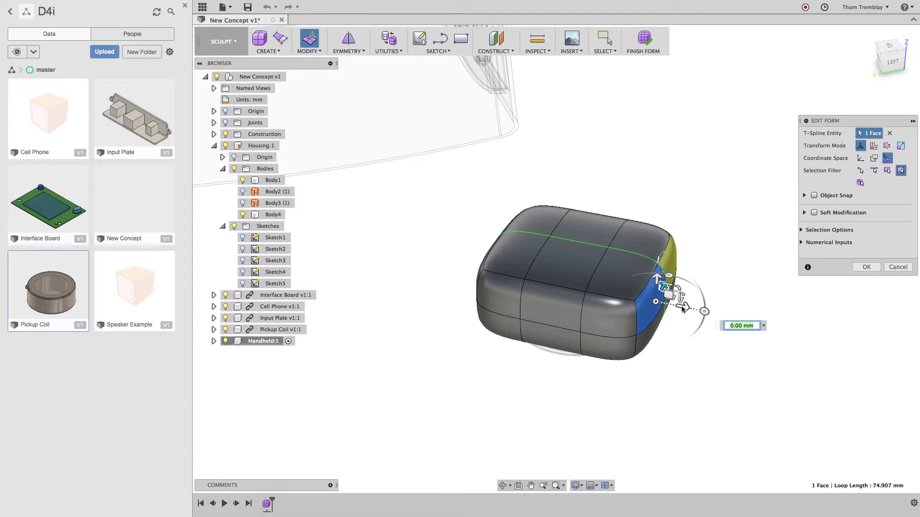
pyautogui.moveTo(668, 310); pyautogui.dragTo(691, 310)
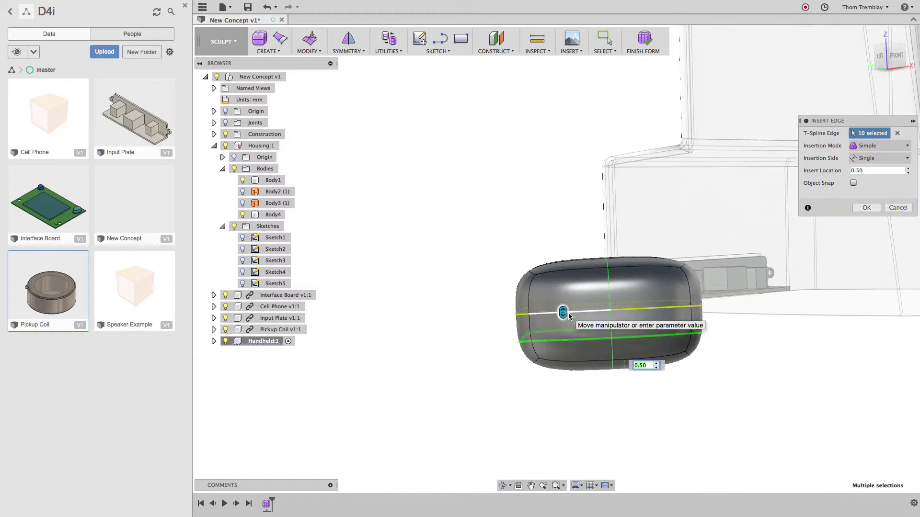
# Insert a single edge loop around the form at location 0.50 and flatten the faces on its underside.
pyautogui.rightClick(477, 339)
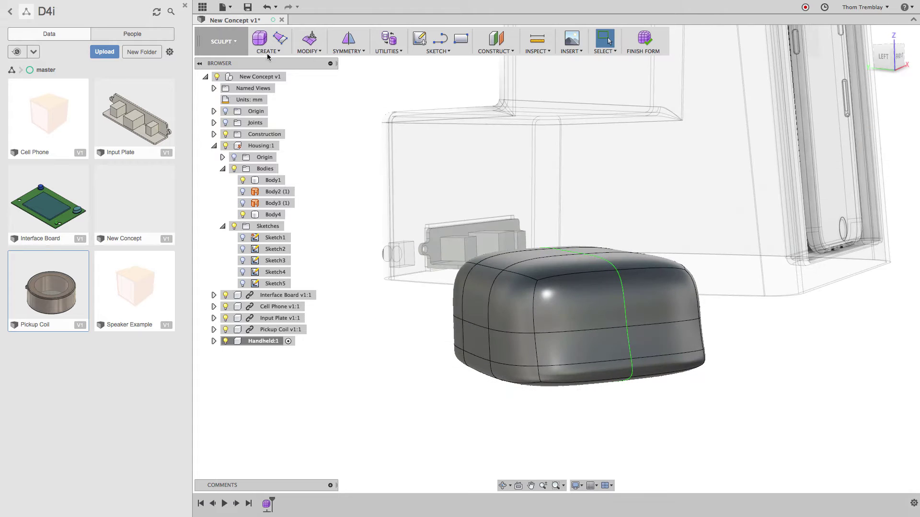
pyautogui.moveTo(426, 381); pyautogui.dragTo(727, 312)
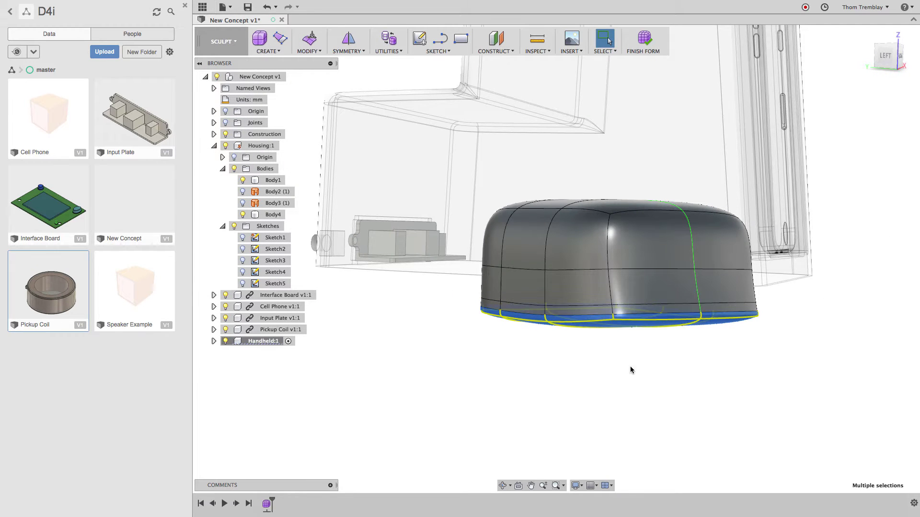
pyautogui.click(309, 51)
pyautogui.click(308, 238)
pyautogui.click(866, 171)
# Reshape the top end faces beside the symmetry line with Edit Form, and finish the form.
pyautogui.keyDown('shift'); pyautogui.moveTo(872, 211); pyautogui.dragTo(656, 156, button='middle'); pyautogui.keyUp('shift')
pyautogui.click(309, 38)
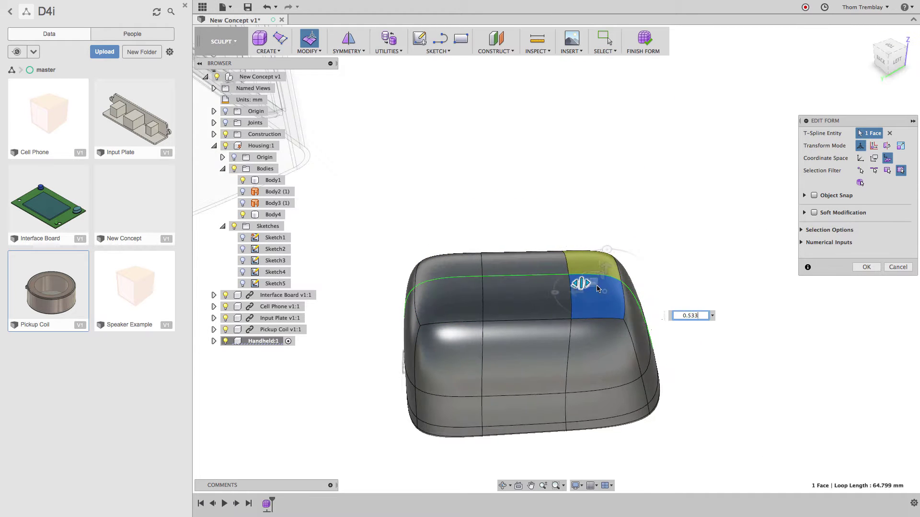
pyautogui.keyDown('shift'); pyautogui.moveTo(578, 288); pyautogui.dragTo(589, 268, button='middle'); pyautogui.keyUp('shift')
pyautogui.moveTo(595, 269); pyautogui.dragTo(603, 277)
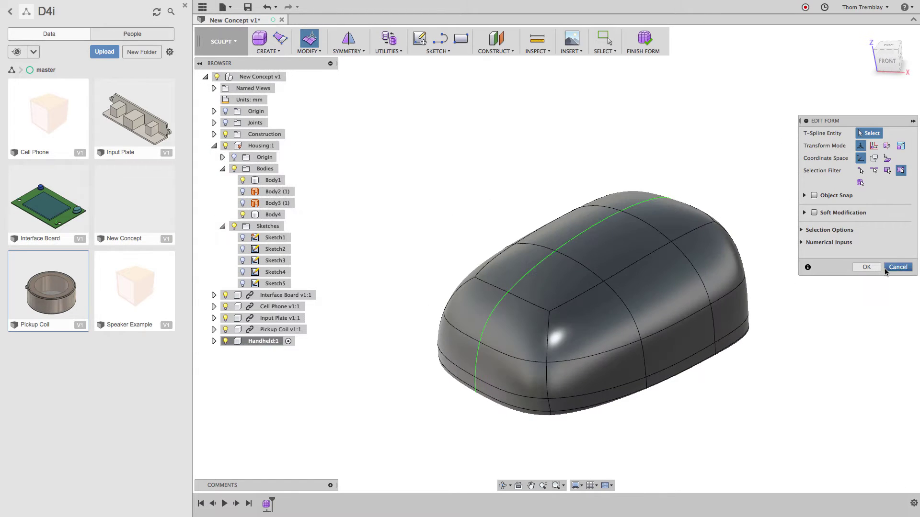
pyautogui.click(866, 267)
pyautogui.click(643, 41)
# Sketch a rectangle around the pickup coil's small tab at the back of the sculpted body.
pyautogui.moveTo(723, 109)
pyautogui.keyDown('shift'); pyautogui.mouseDown(button='middle')
pyautogui.moveTo(659, 170)
pyautogui.moveTo(698, 240)
pyautogui.moveTo(749, 230)
pyautogui.moveTo(602, 374)
pyautogui.moveTo(611, 372)
pyautogui.mouseUp(button='middle'); pyautogui.keyUp('shift')
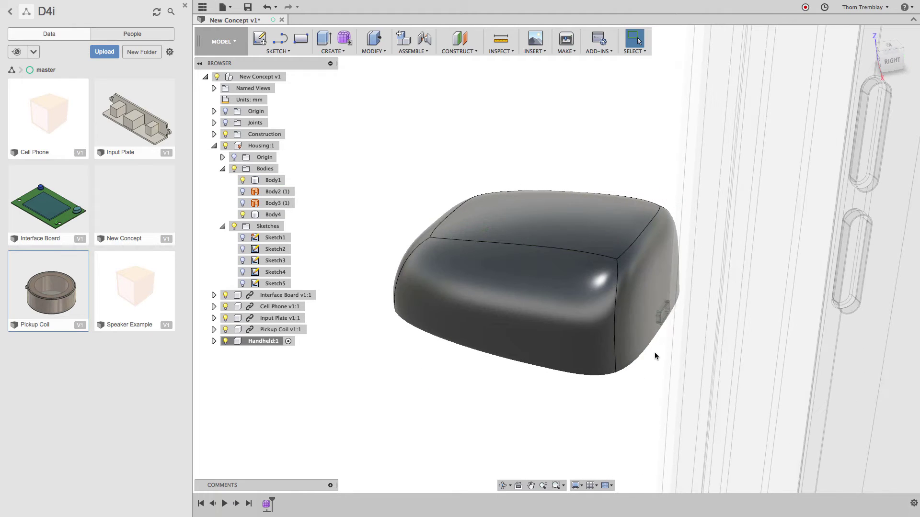
pyautogui.keyDown('shift'); pyautogui.moveTo(444, 190); pyautogui.dragTo(483, 194, button='middle'); pyautogui.keyUp('shift')
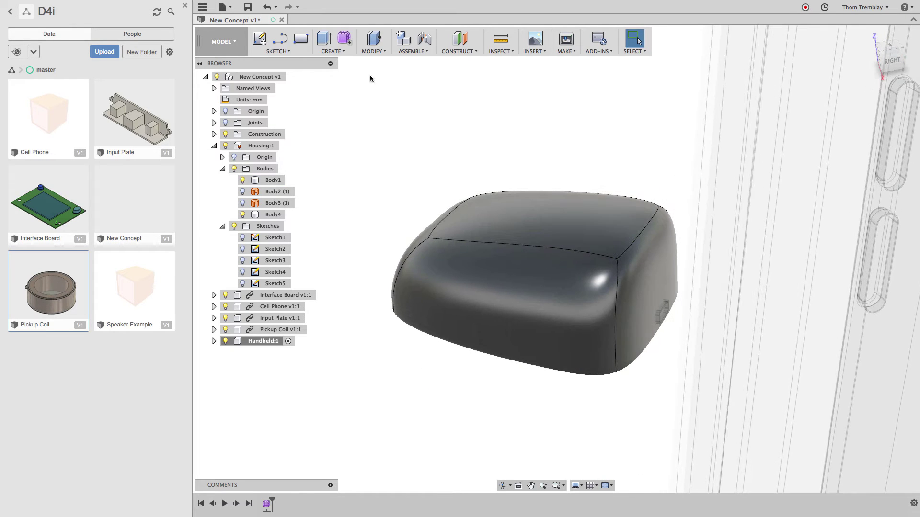
pyautogui.keyDown('shift'); pyautogui.moveTo(331, 64); pyautogui.dragTo(467, 396, button='middle'); pyautogui.keyUp('shift')
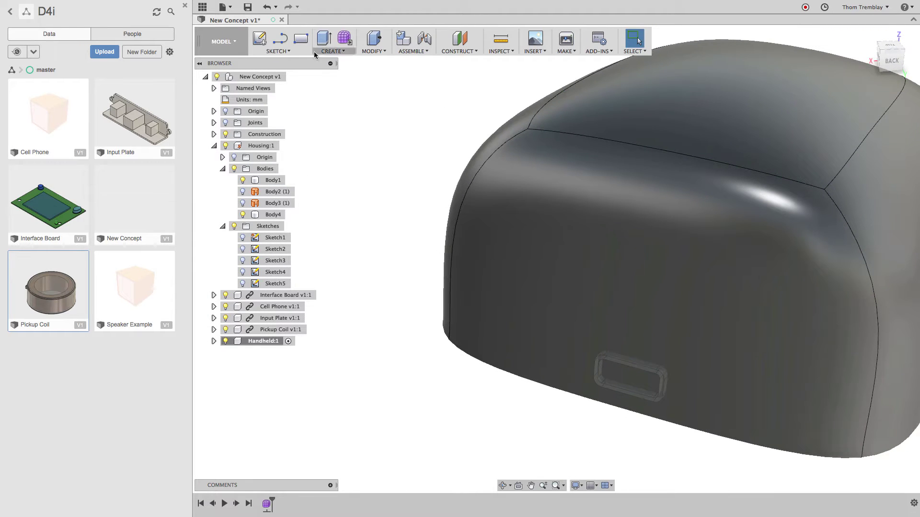
pyautogui.click(614, 394)
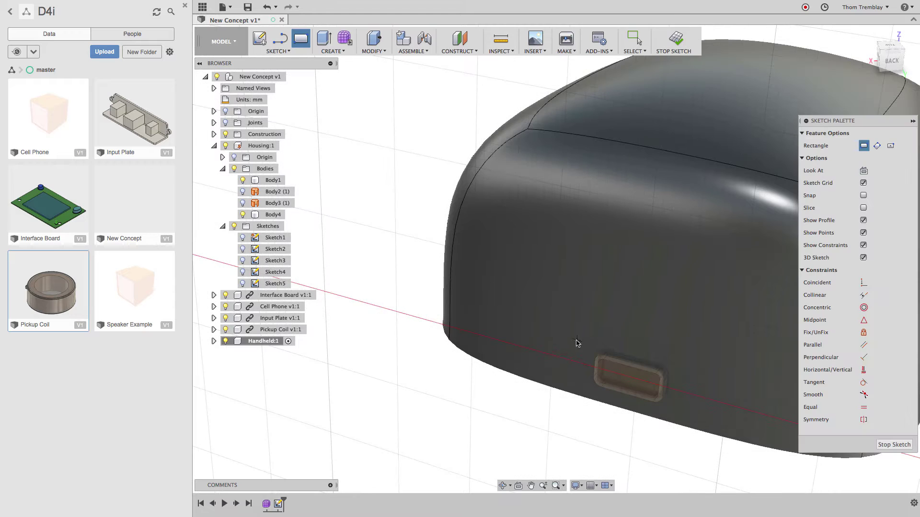
pyautogui.click(680, 424)
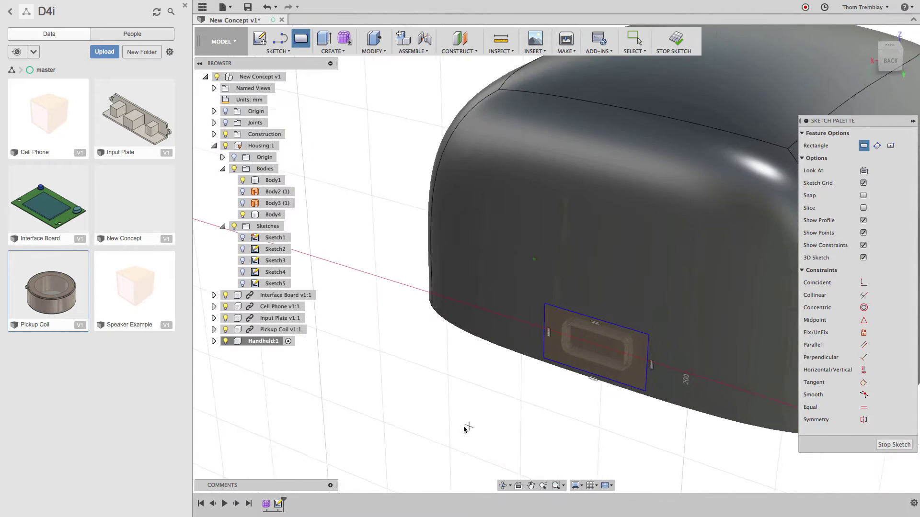
# Extrude the three rectangle profiles on two sides, about -2.03 mm and -2.19 mm, joined to the sculpted body.
pyautogui.press('e')
pyautogui.click(535, 366)
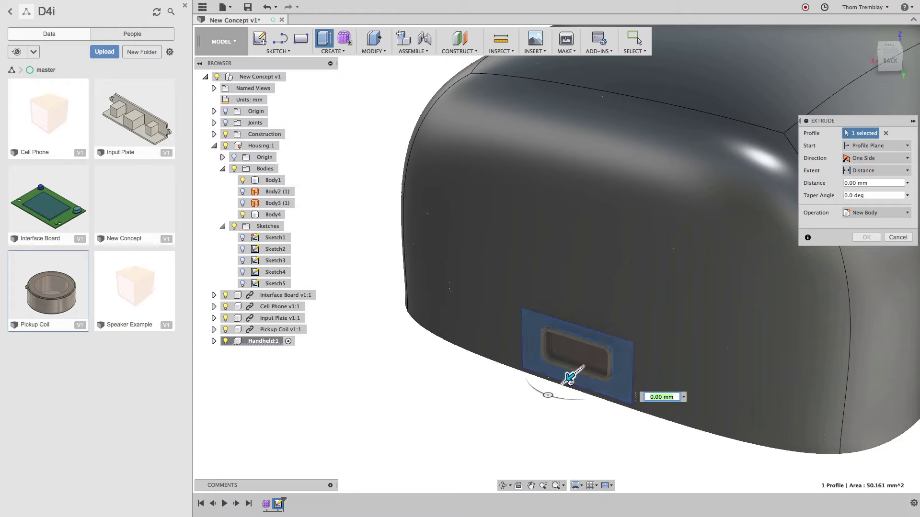
pyautogui.moveTo(571, 375); pyautogui.dragTo(584, 379)
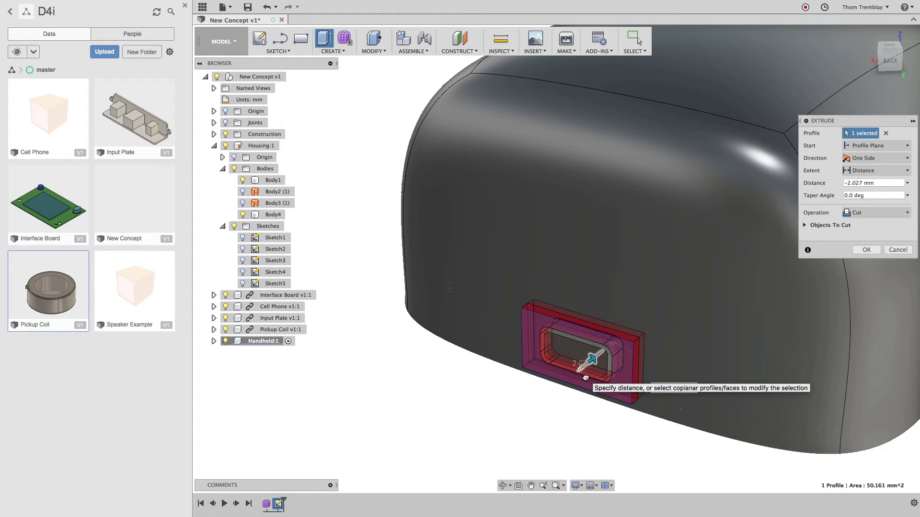
pyautogui.click(867, 159)
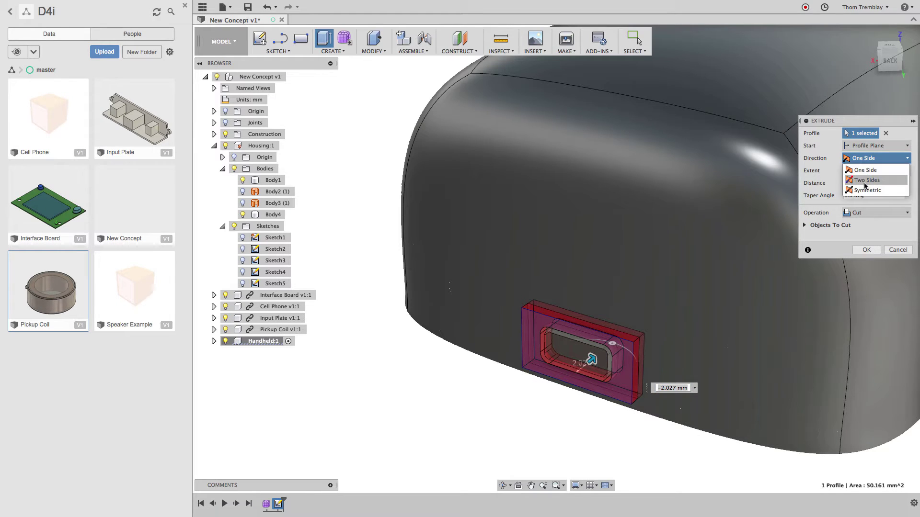
pyautogui.click(864, 183)
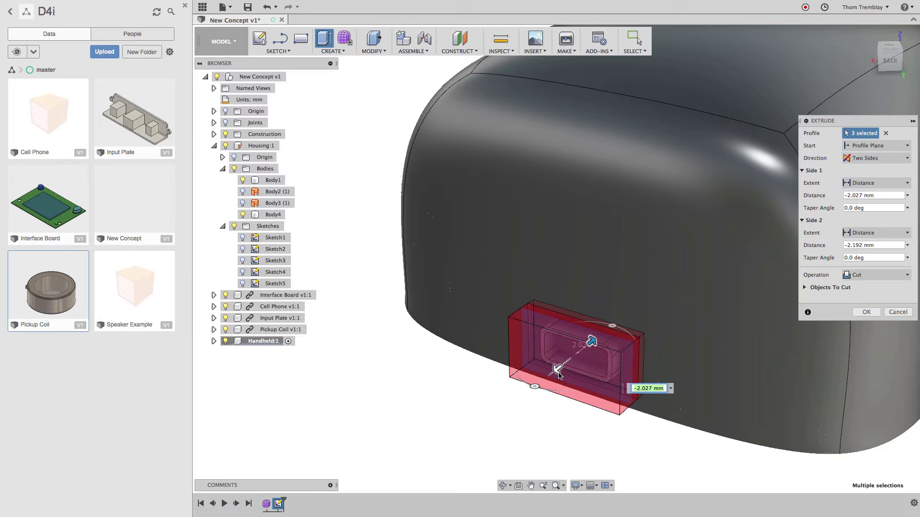
pyautogui.keyDown('shift'); pyautogui.moveTo(596, 343); pyautogui.dragTo(677, 337, button='middle'); pyautogui.keyUp('shift')
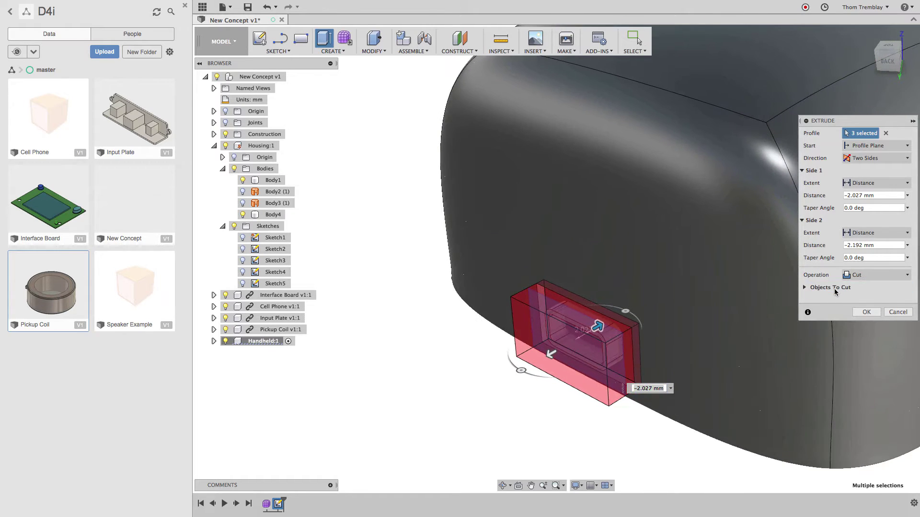
pyautogui.click(804, 287)
pyautogui.click(805, 288)
pyautogui.click(867, 275)
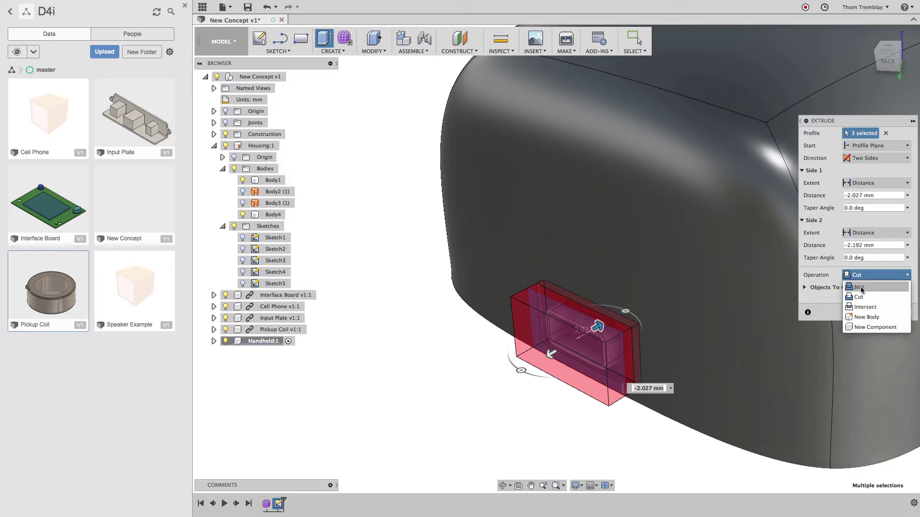
pyautogui.click(860, 287)
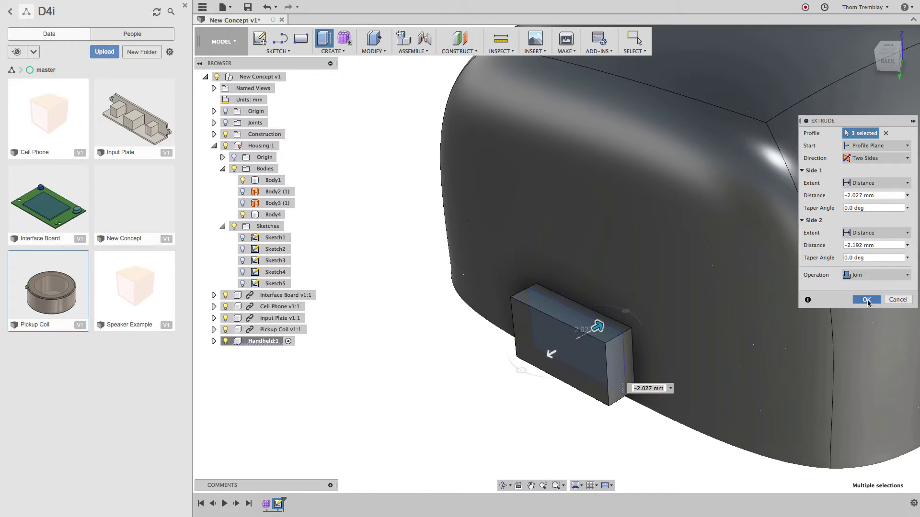
pyautogui.click(867, 312)
# Sketch a circle about 6 mm in diameter on the outer face of the small rectangular block.
pyautogui.scroll(-5, 522, 448)
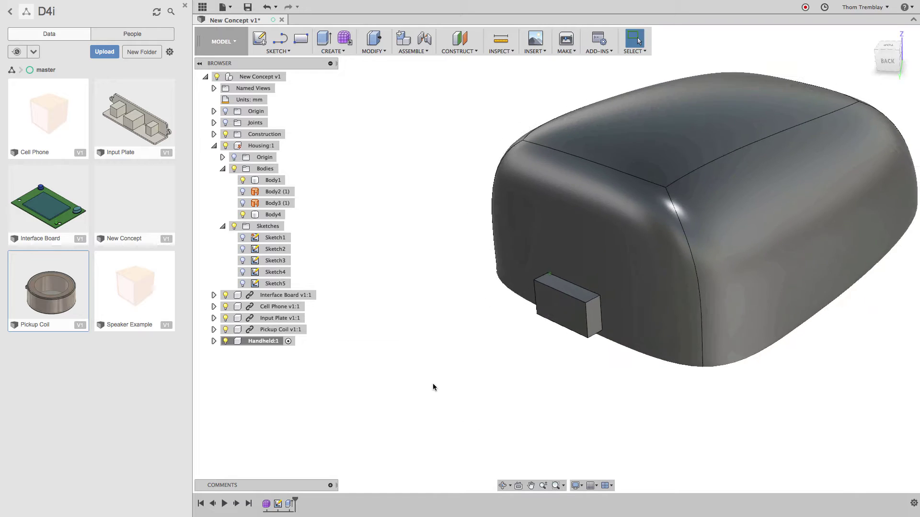
pyautogui.rightClick(511, 333)
pyautogui.moveTo(511, 359)
pyautogui.click(491, 346)
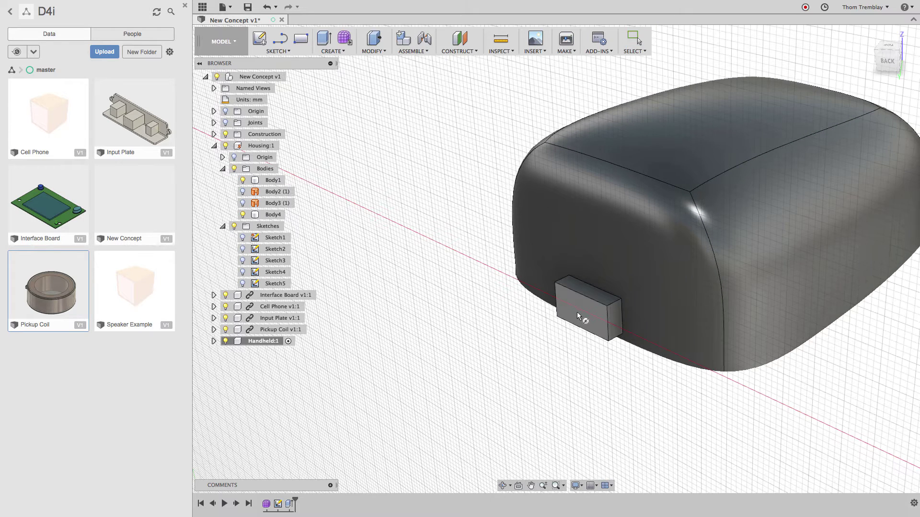
pyautogui.click(581, 312)
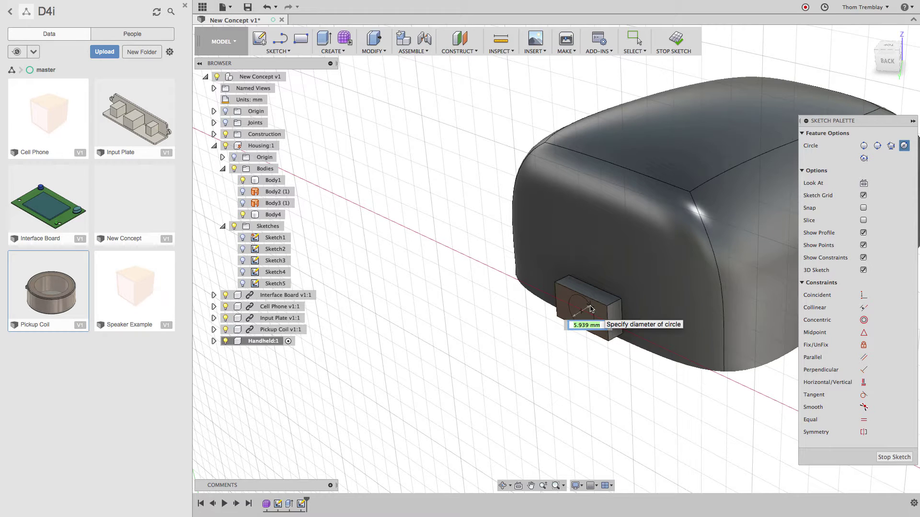
pyautogui.click(590, 305)
# Extrude the circle 4 mm outward from the block as a joined cylindrical boss.
pyautogui.rightClick(548, 349)
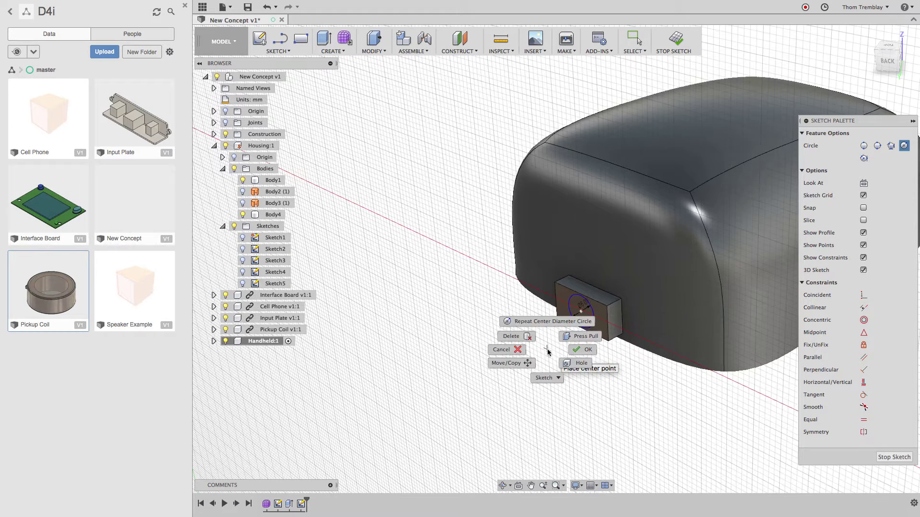
pyautogui.click(576, 335)
pyautogui.click(576, 320)
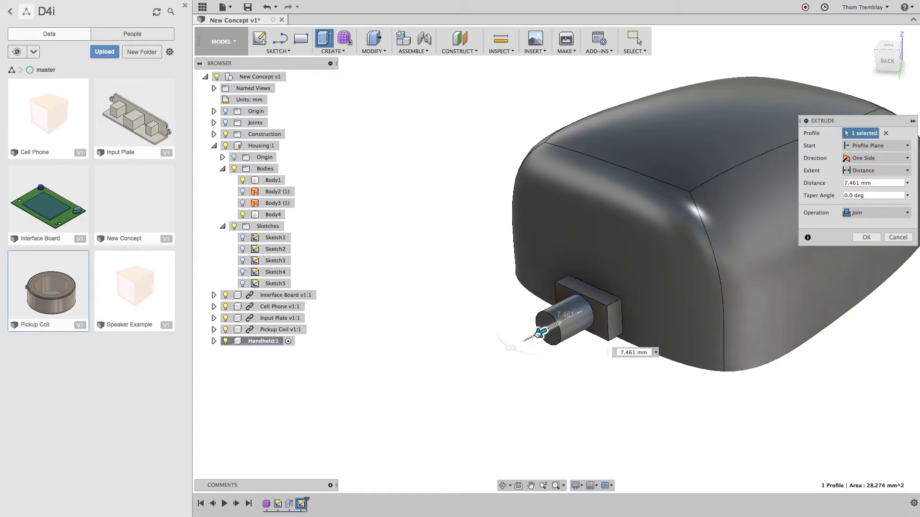
pyautogui.moveTo(538, 332); pyautogui.dragTo(537, 334)
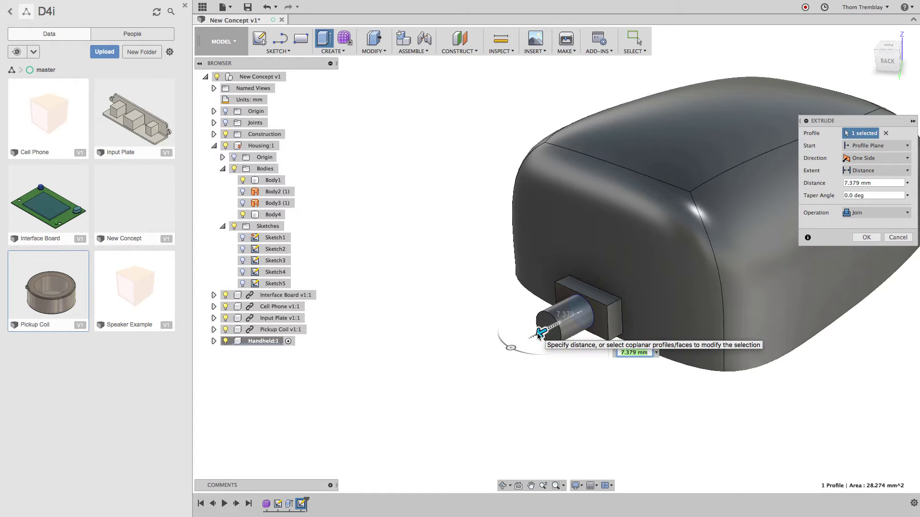
pyautogui.write('4')
pyautogui.press('Return')
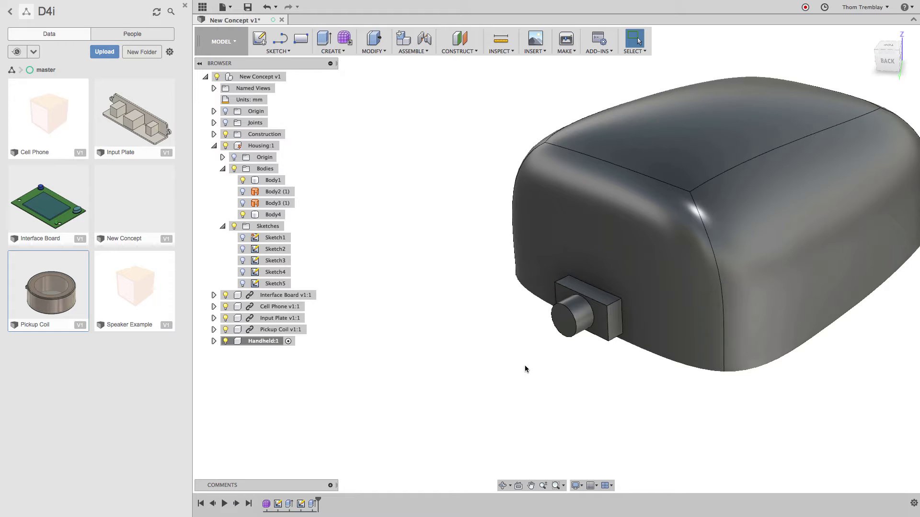
pyautogui.moveTo(543, 390); pyautogui.dragTo(500, 391, button='middle')
pyautogui.scroll(-3, 649, 392)
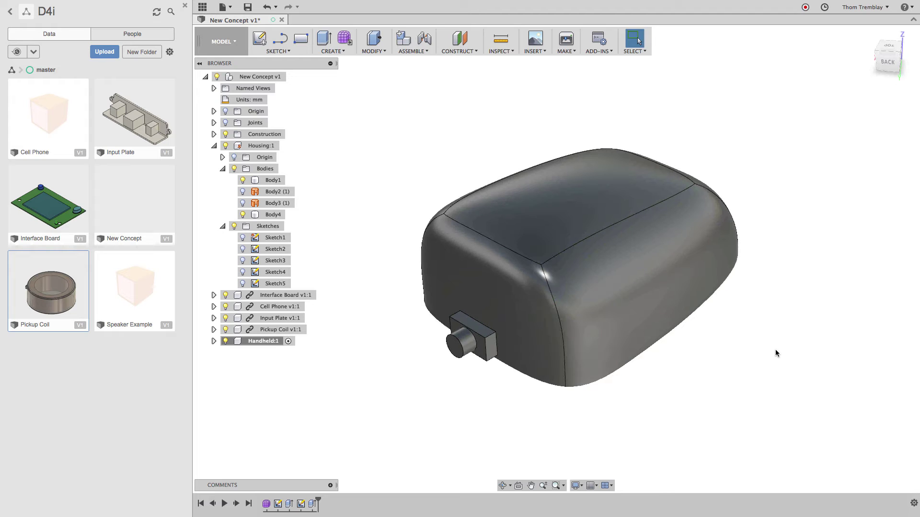
# Apply the white plastic appearance already used in the design to the whole handheld body.
pyautogui.press('a')
pyautogui.moveTo(767, 203); pyautogui.dragTo(661, 263)
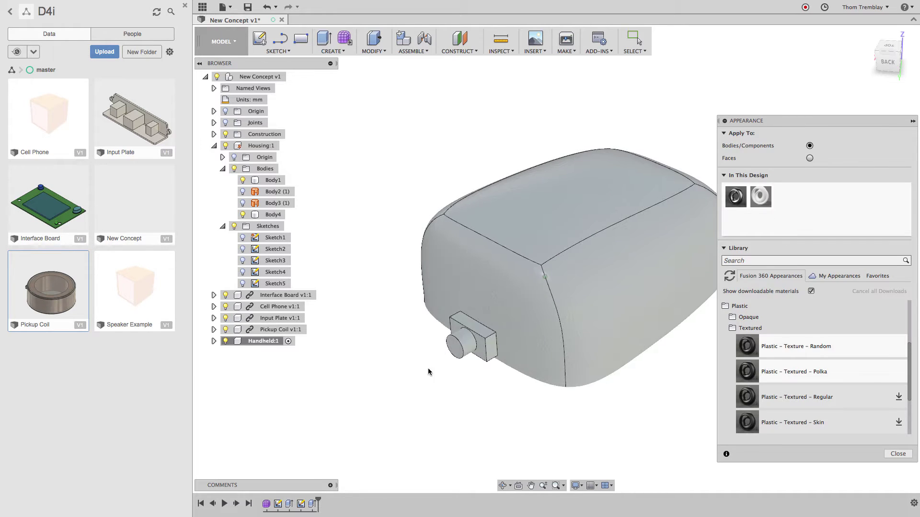
# Apply the Plastic - Glossy (Black) appearance to the individual faces of the rear block and round boss.
pyautogui.scroll(5, 483, 404)
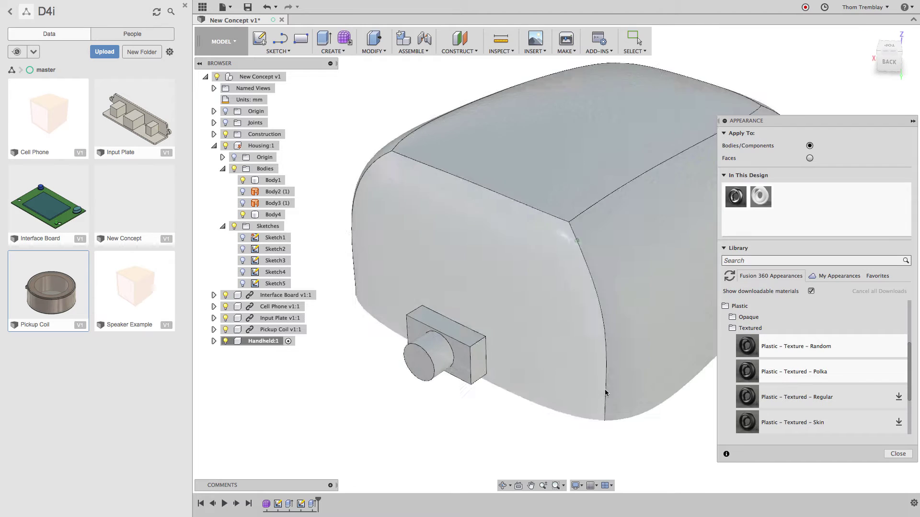
pyautogui.click(747, 318)
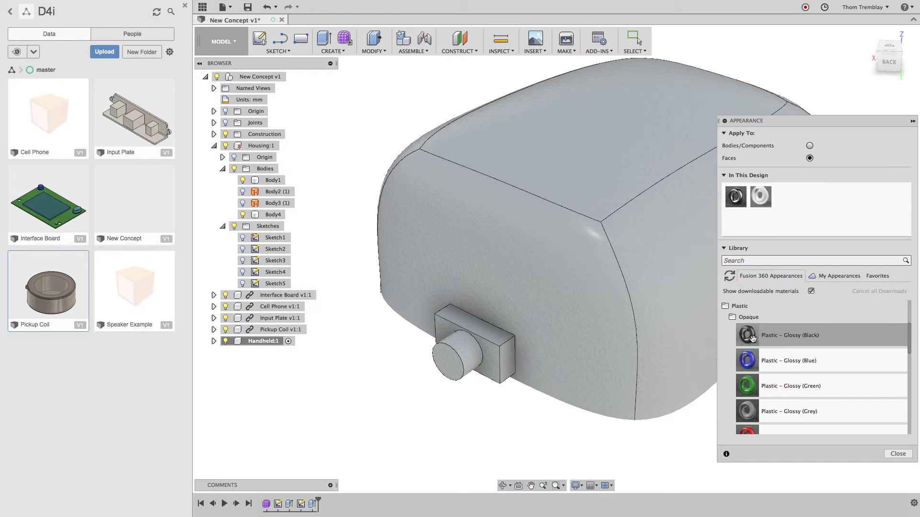
pyautogui.moveTo(752, 339); pyautogui.dragTo(475, 365)
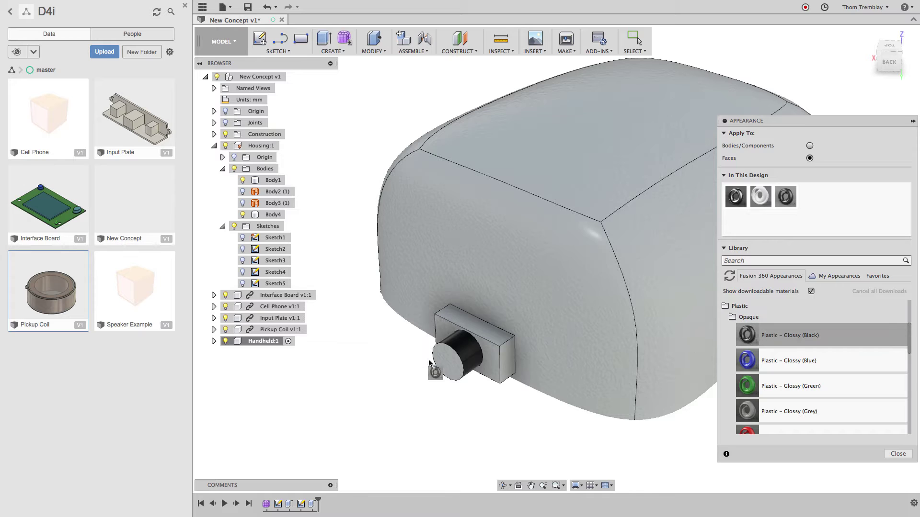
pyautogui.moveTo(751, 337); pyautogui.dragTo(491, 373)
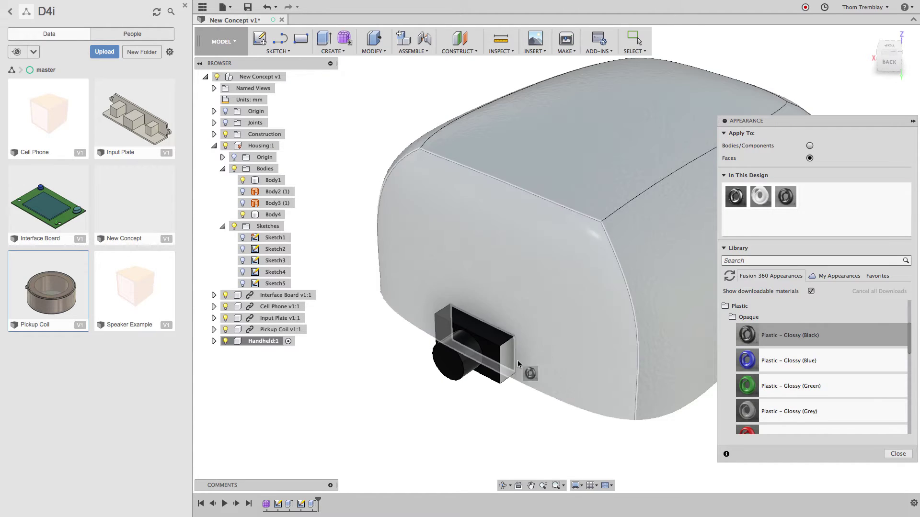
pyautogui.keyDown('shift'); pyautogui.moveTo(669, 374); pyautogui.dragTo(772, 312, button='middle'); pyautogui.keyUp('shift')
pyautogui.moveTo(751, 338); pyautogui.dragTo(620, 372)
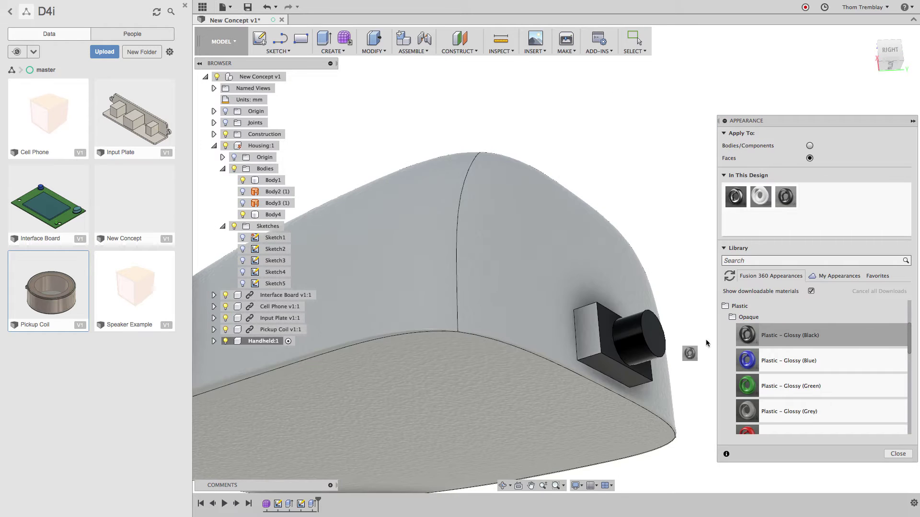
pyautogui.keyDown('shift'); pyautogui.moveTo(634, 359); pyautogui.dragTo(680, 397, button='middle'); pyautogui.keyUp('shift')
pyautogui.scroll(-5, 687, 394)
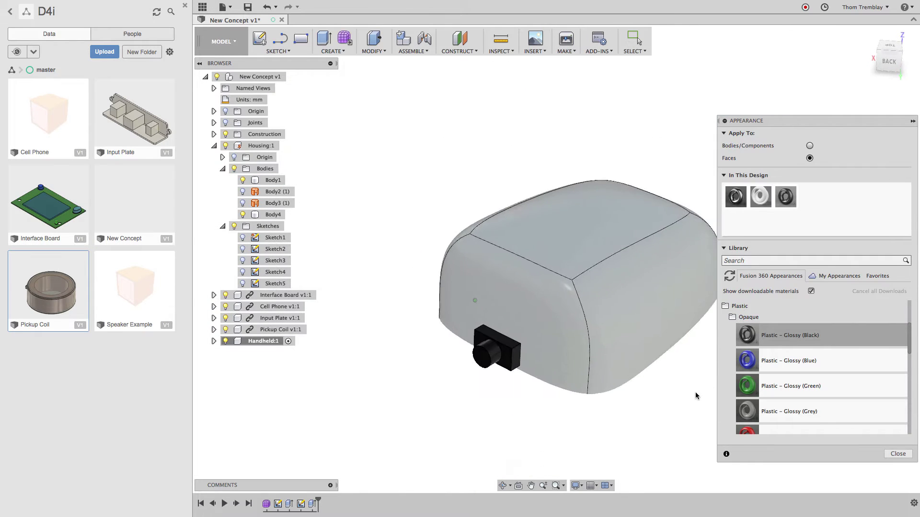
pyautogui.click(898, 454)
# Activate the top-level New Concept component and save the design as a new version.
pyautogui.scroll(-10, 700, 428)
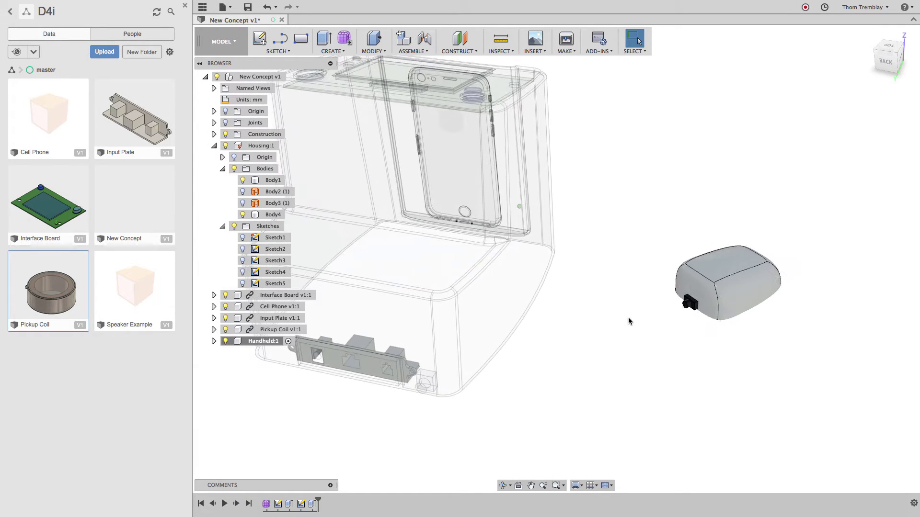
pyautogui.click(275, 77)
pyautogui.click(296, 94)
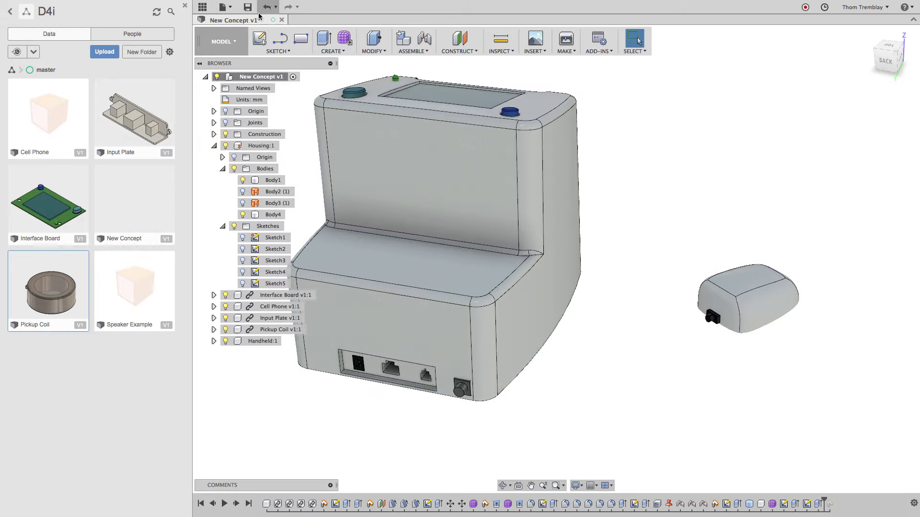
pyautogui.click(248, 6)
pyautogui.click(463, 258)
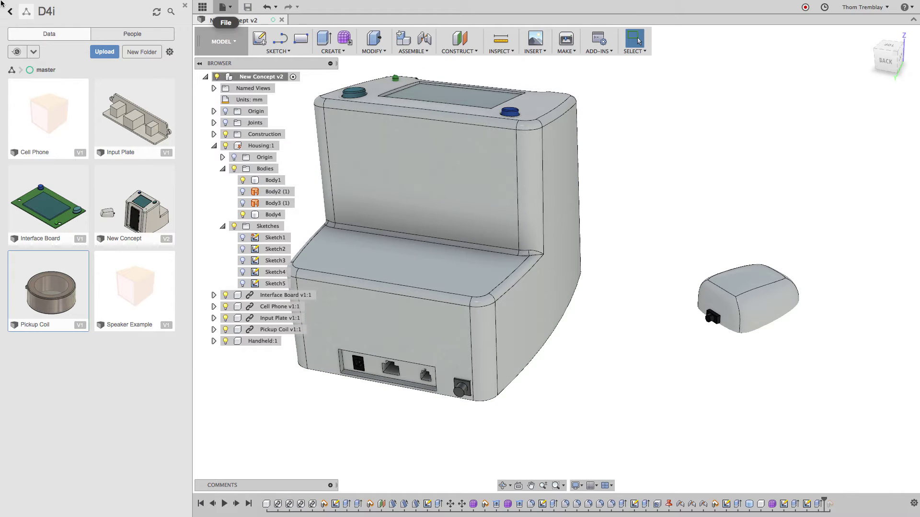
# Hide the data panel and make the Handheld component active.
pyautogui.click(203, 8)
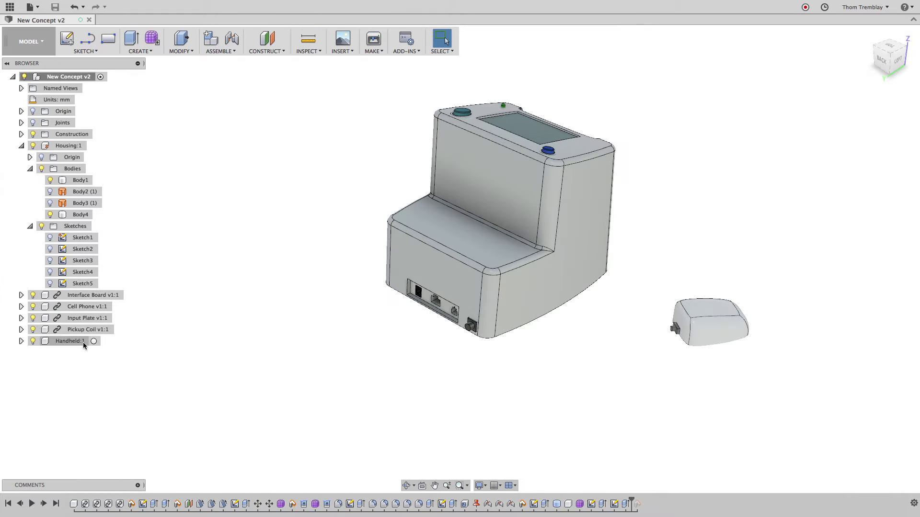
pyautogui.click(95, 342)
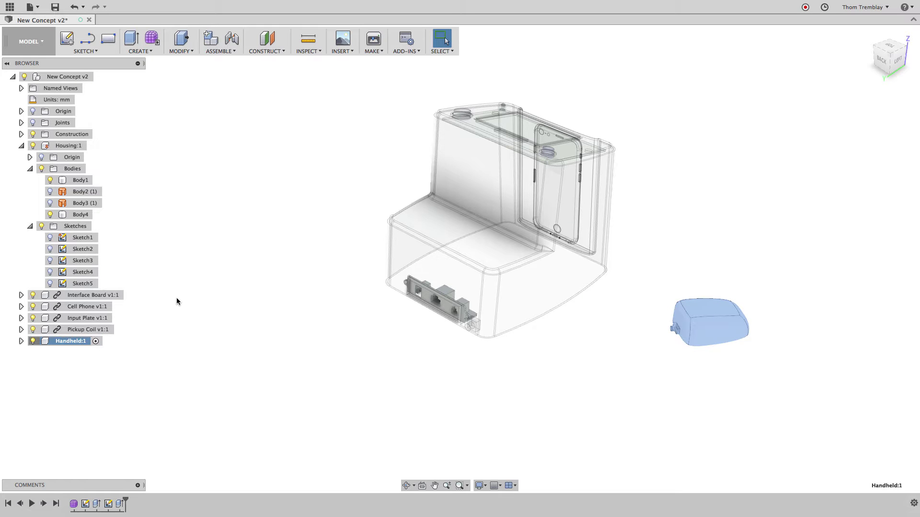
# Start a coil on a vertical plane beside the housing with a base circle about 27.4 mm in diameter.
pyautogui.click(143, 52)
pyautogui.click(142, 194)
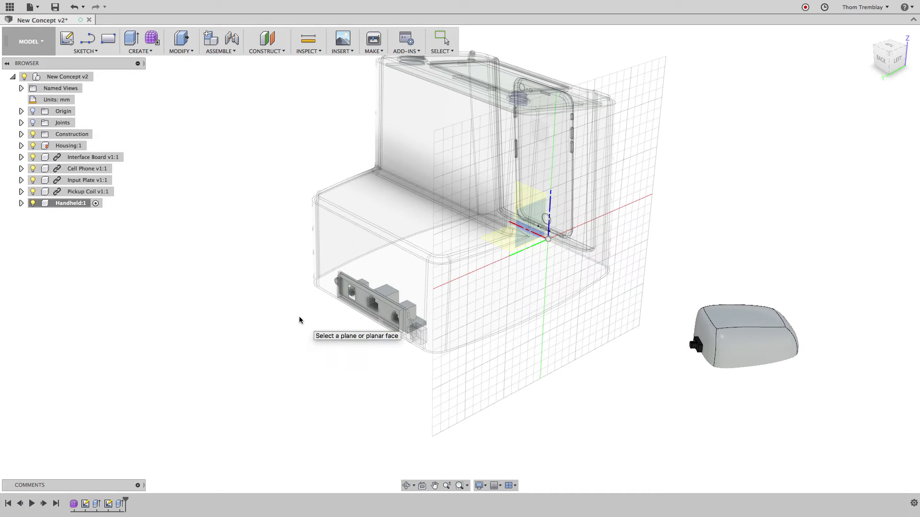
pyautogui.click(298, 317)
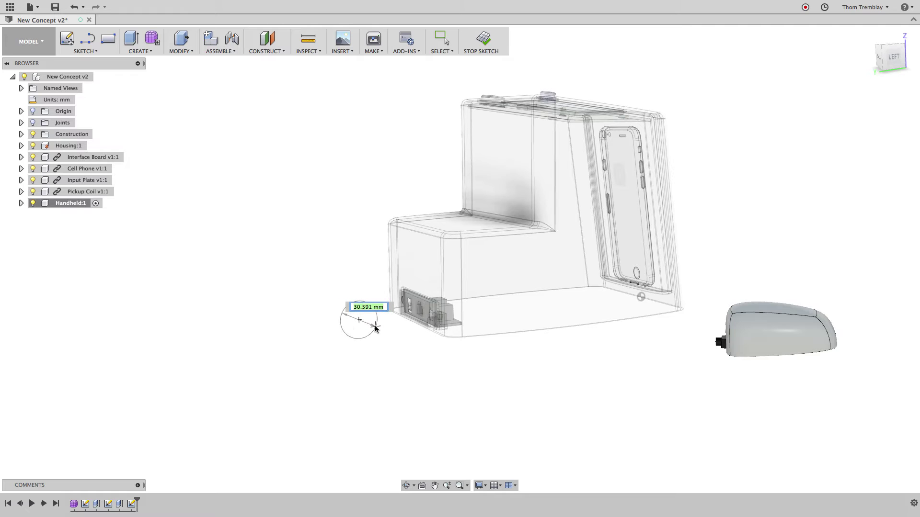
pyautogui.click(374, 327)
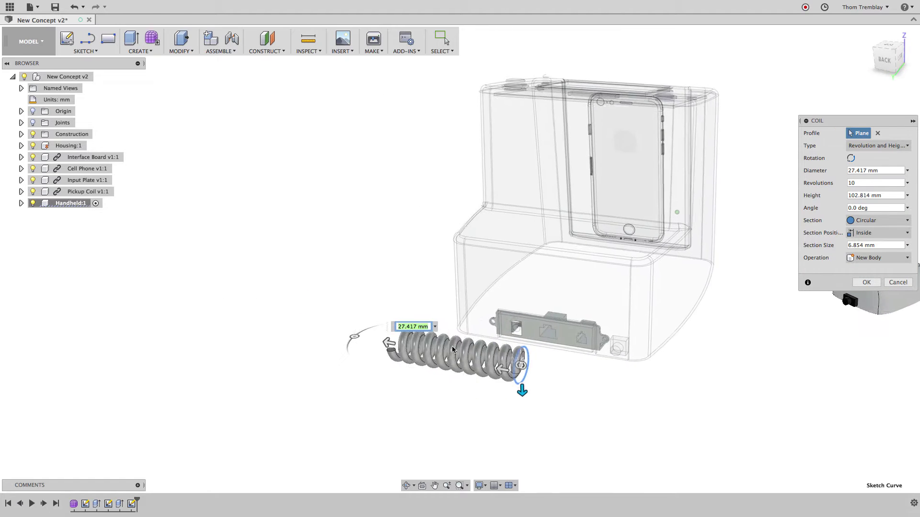
# Set the coil's section size to 4 mm with a circular section.
pyautogui.click(882, 245)
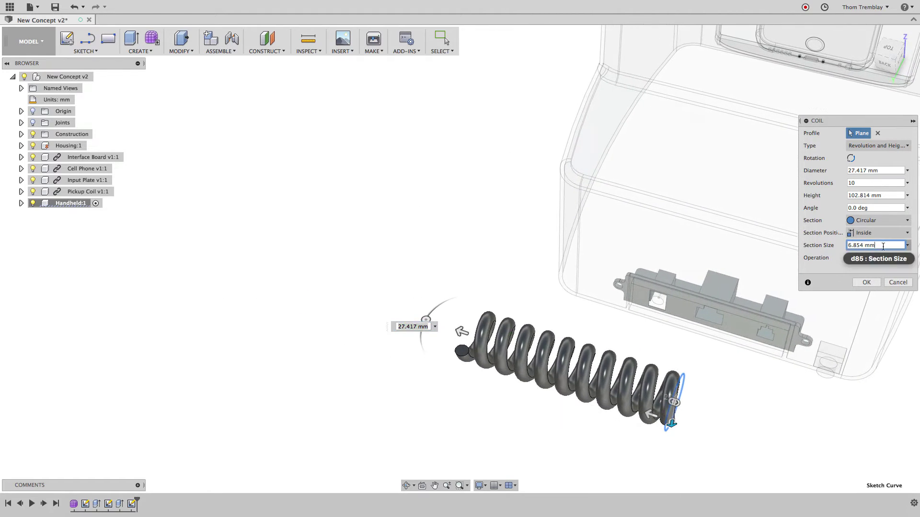
pyautogui.click(868, 222)
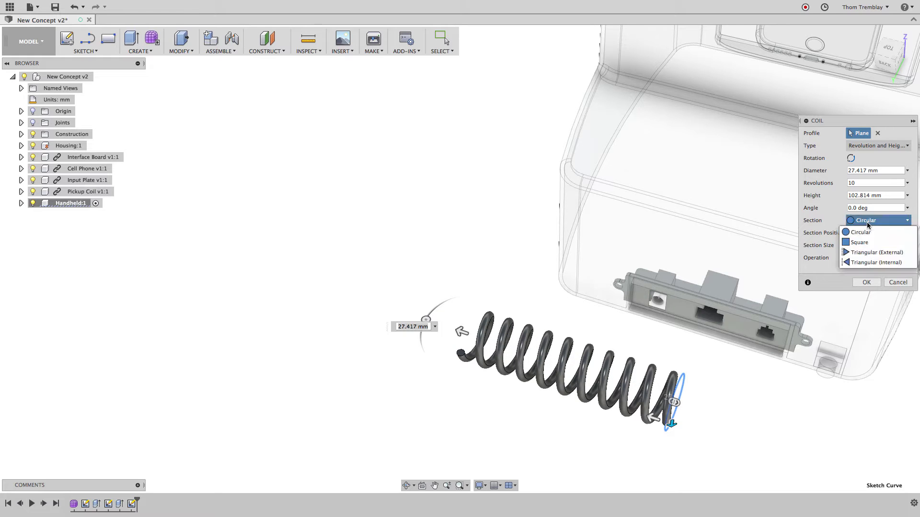
pyautogui.click(836, 222)
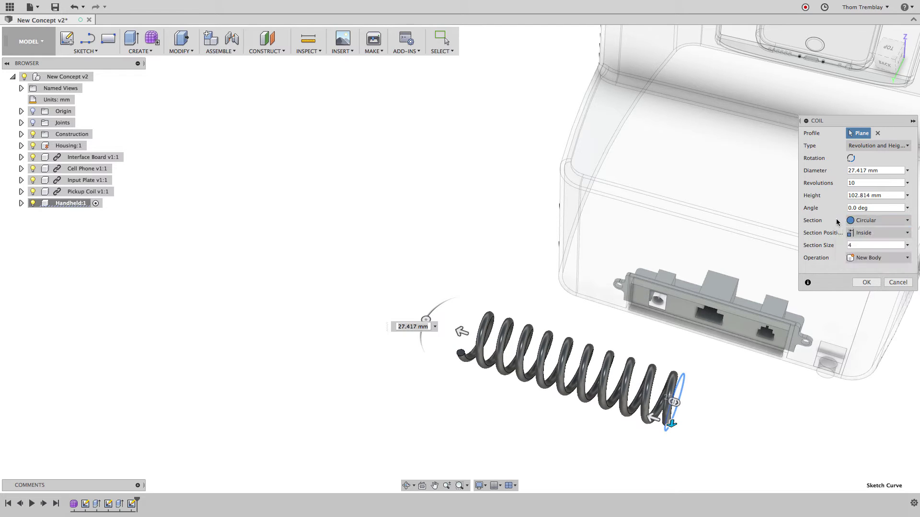
# Set the coil's diameter to 25 mm, shorten its height to about 65.5 mm and create it as a new body.
pyautogui.moveTo(461, 331); pyautogui.dragTo(497, 344)
pyautogui.keyDown('shift'); pyautogui.moveTo(664, 378); pyautogui.dragTo(762, 364, button='middle'); pyautogui.keyUp('shift')
pyautogui.moveTo(452, 322); pyautogui.dragTo(450, 322)
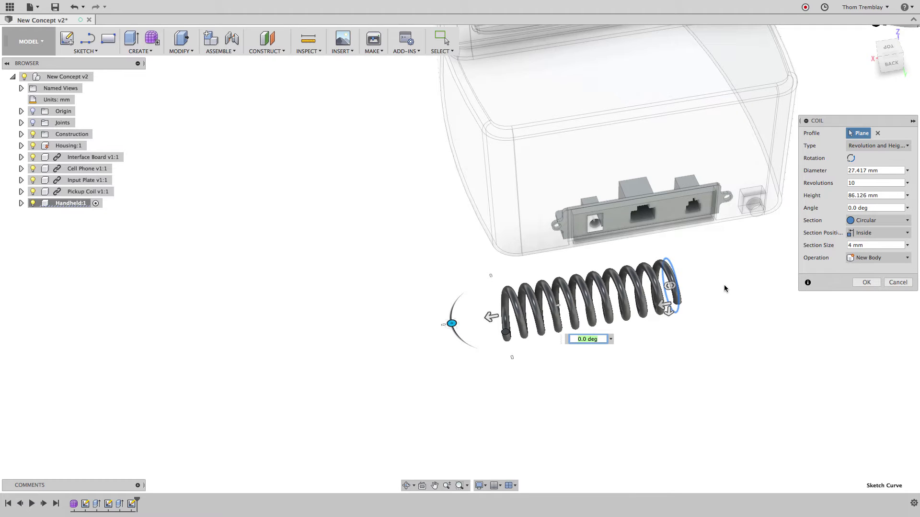
pyautogui.keyDown('shift'); pyautogui.moveTo(724, 288); pyautogui.dragTo(724, 289, button='middle'); pyautogui.keyUp('shift')
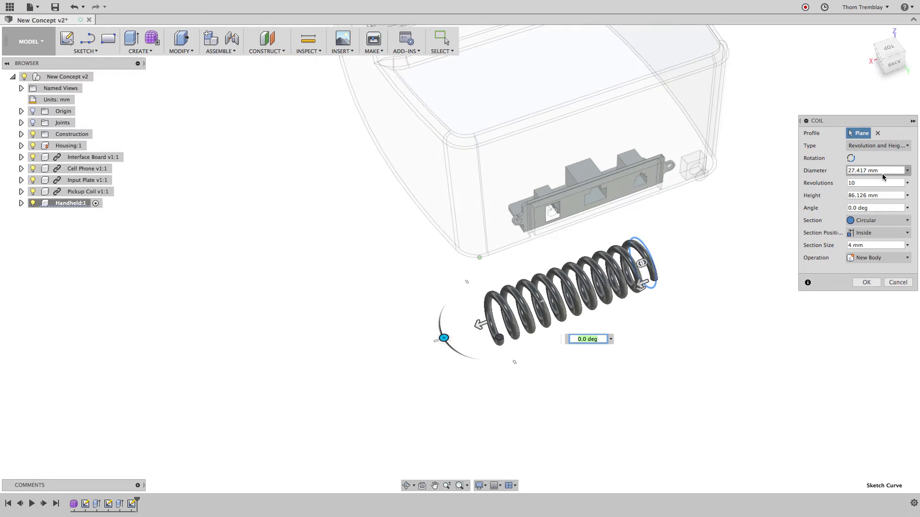
pyautogui.write('25')
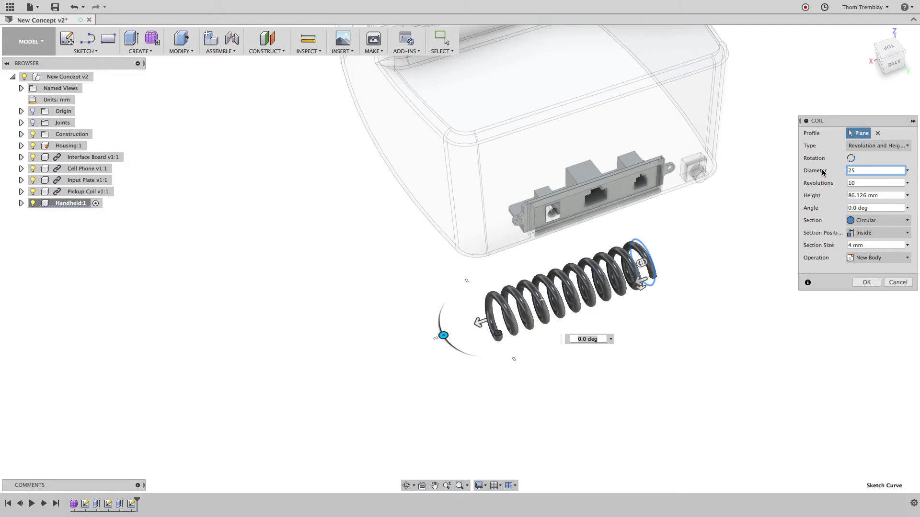
pyautogui.moveTo(425, 302); pyautogui.dragTo(459, 316)
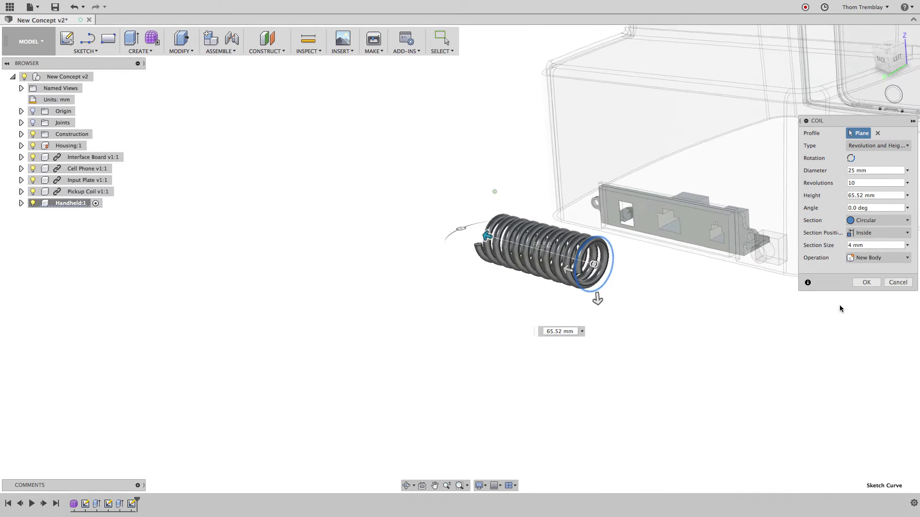
pyautogui.click(867, 282)
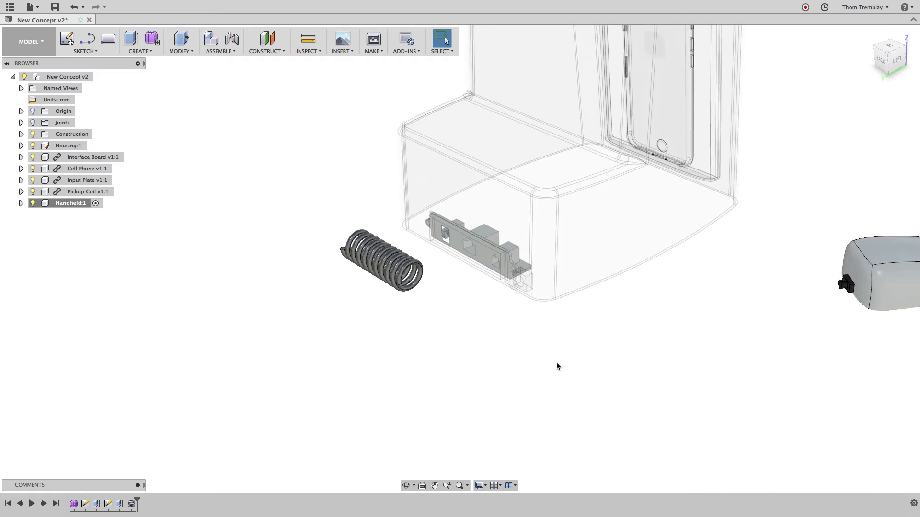
# Move the coil body in the side view toward the lower part of the housing.
pyautogui.rightClick(470, 362)
pyautogui.click(409, 280)
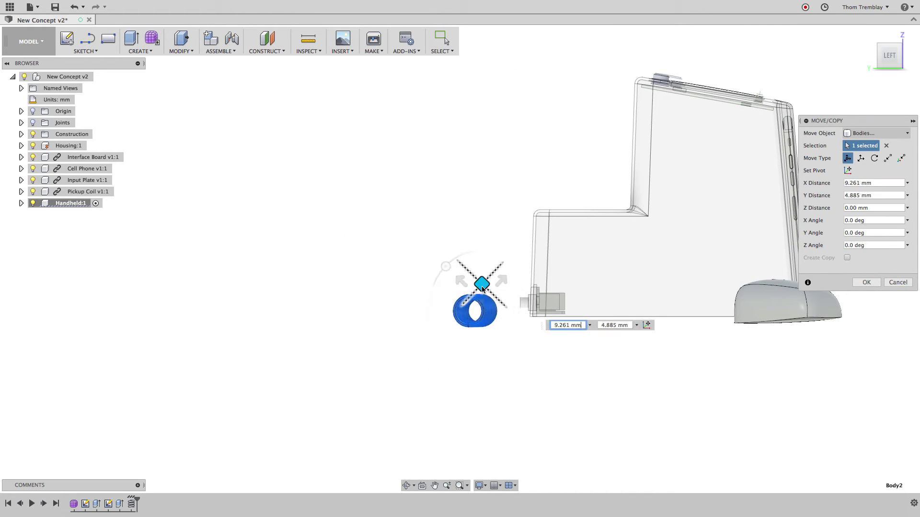
pyautogui.moveTo(554, 280); pyautogui.dragTo(555, 283)
pyautogui.press('Return')
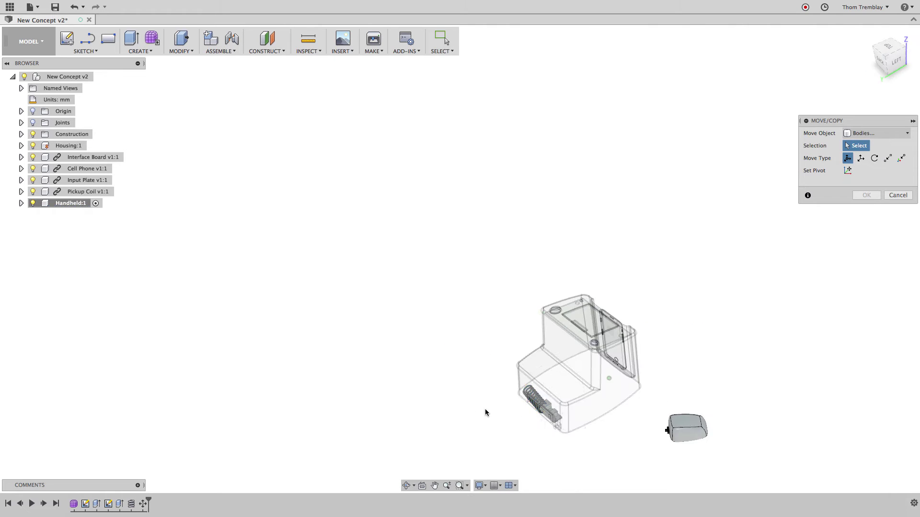
# Rotate the coil body to run lengthwise toward the handheld and adjust its tilt by about 2.8 degrees in the side view.
pyautogui.rightClick(470, 363)
pyautogui.click(512, 310)
pyautogui.moveTo(515, 316); pyautogui.dragTo(661, 437)
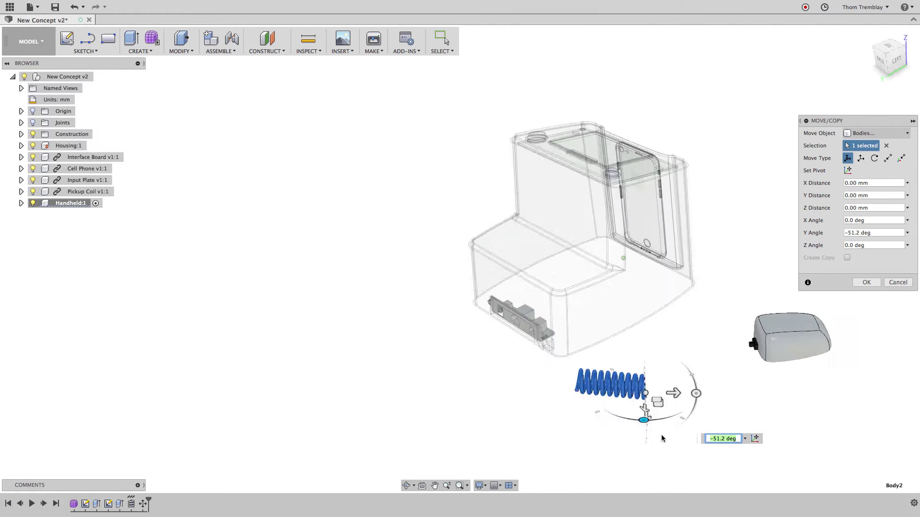
pyautogui.click(887, 61)
pyautogui.moveTo(263, 362); pyautogui.dragTo(266, 366)
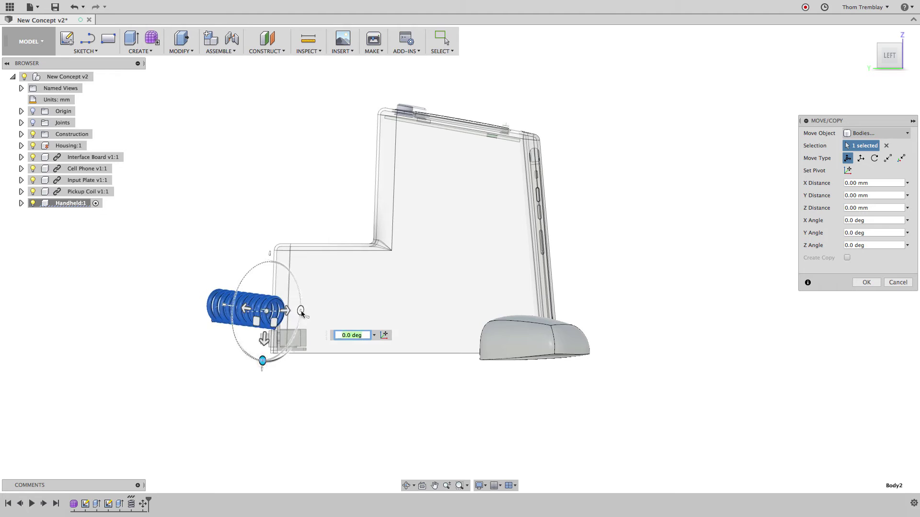
pyautogui.moveTo(302, 314); pyautogui.dragTo(348, 331)
pyautogui.keyDown('shift'); pyautogui.moveTo(347, 330); pyautogui.dragTo(616, 335, button='middle'); pyautogui.keyUp('shift')
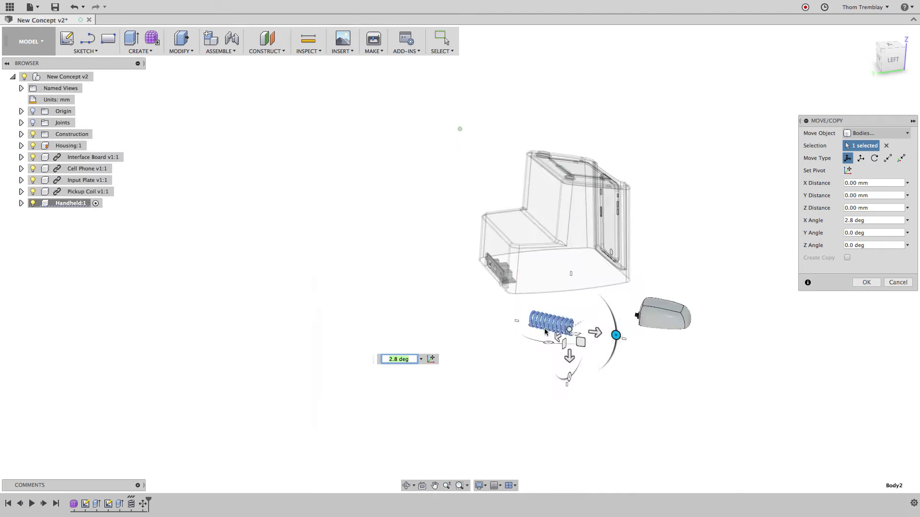
pyautogui.scroll(3, 714, 271)
pyautogui.press('m')
# Start a spline sketch on the horizontal origin plane within the handheld component.
pyautogui.scroll(3, 597, 256)
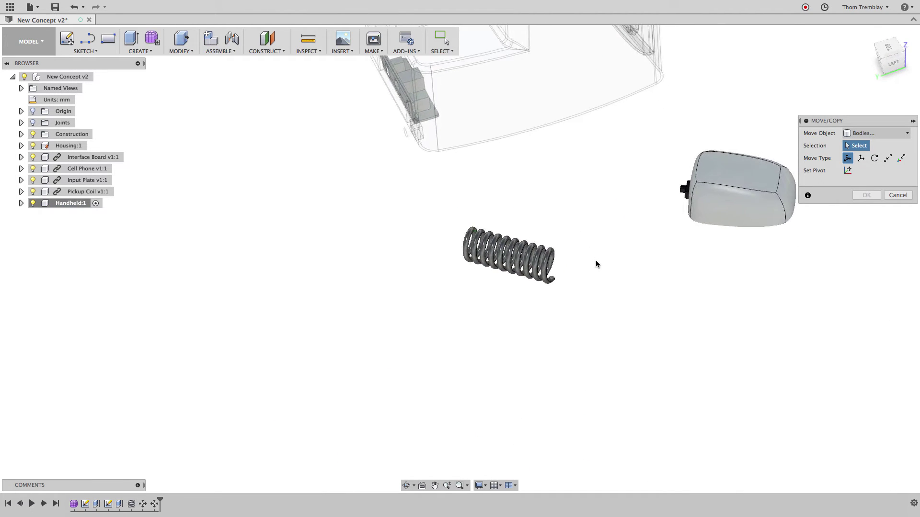
pyautogui.scroll(2, 587, 260)
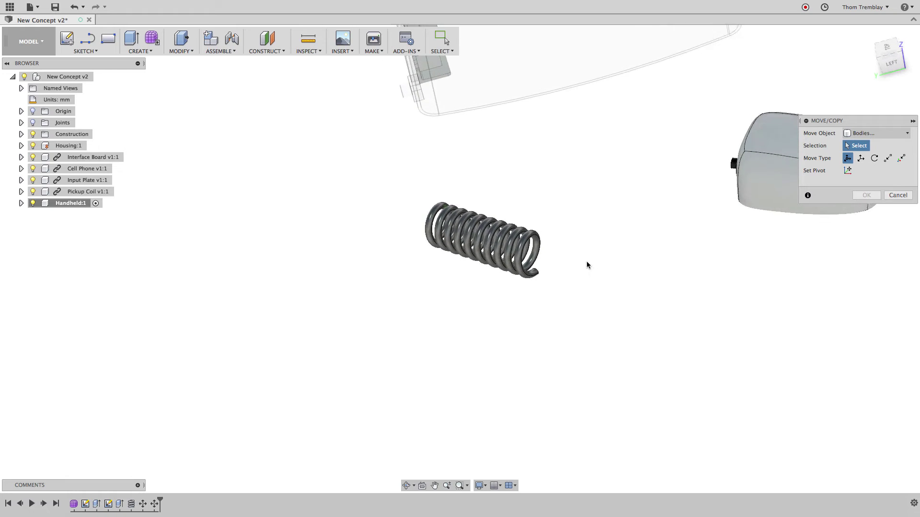
pyautogui.keyDown('shift'); pyautogui.scroll(-10, 282, 123); pyautogui.keyUp('shift')
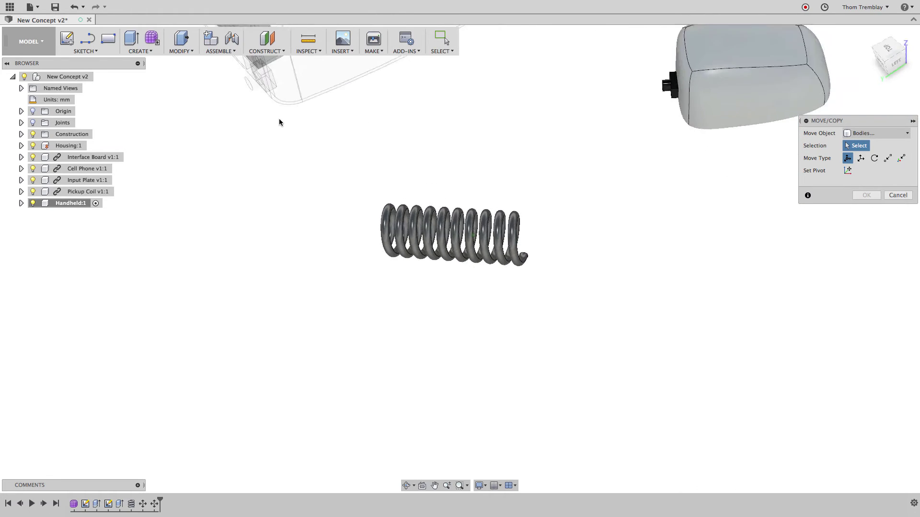
pyautogui.keyDown('shift'); pyautogui.hscroll(8, 283, 120); pyautogui.keyUp('shift')
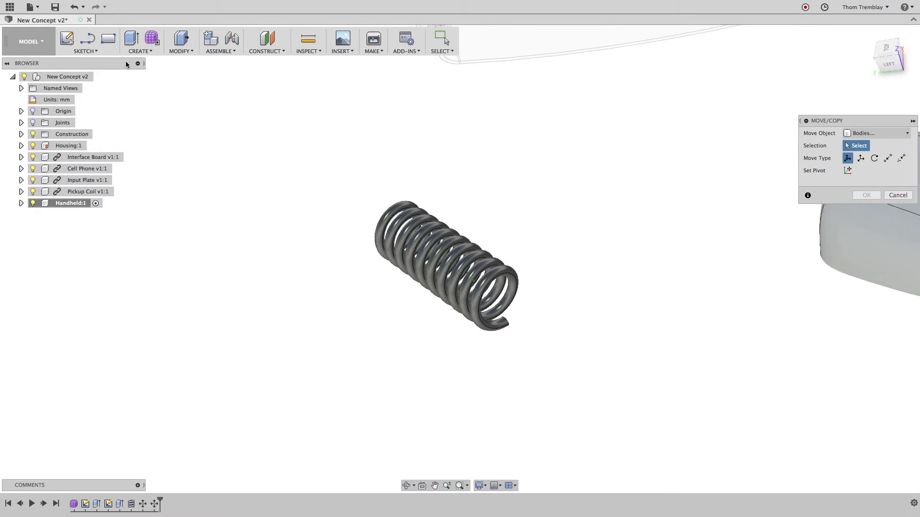
pyautogui.scroll(-3, 125, 64)
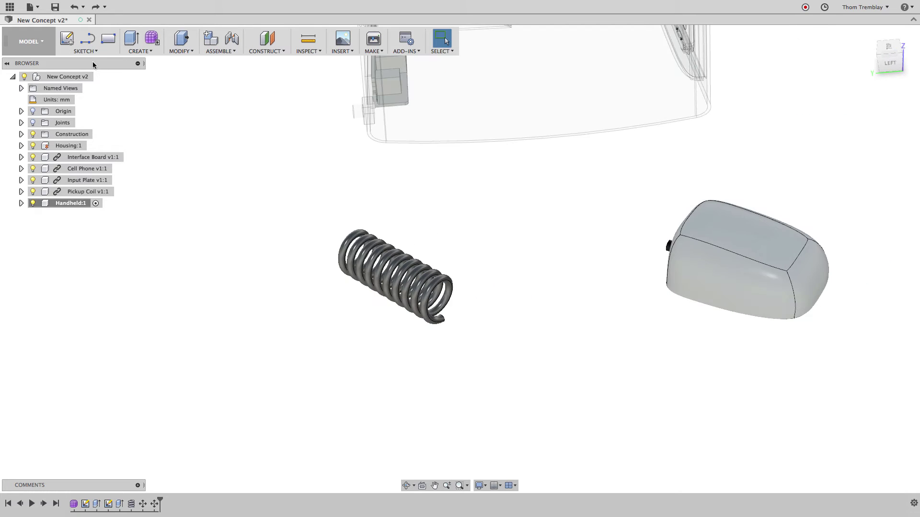
pyautogui.click(89, 51)
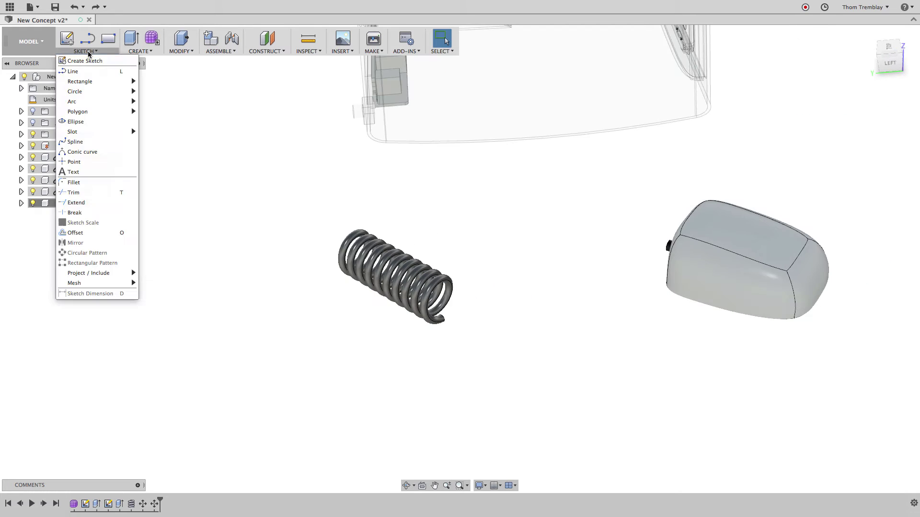
pyautogui.click(98, 144)
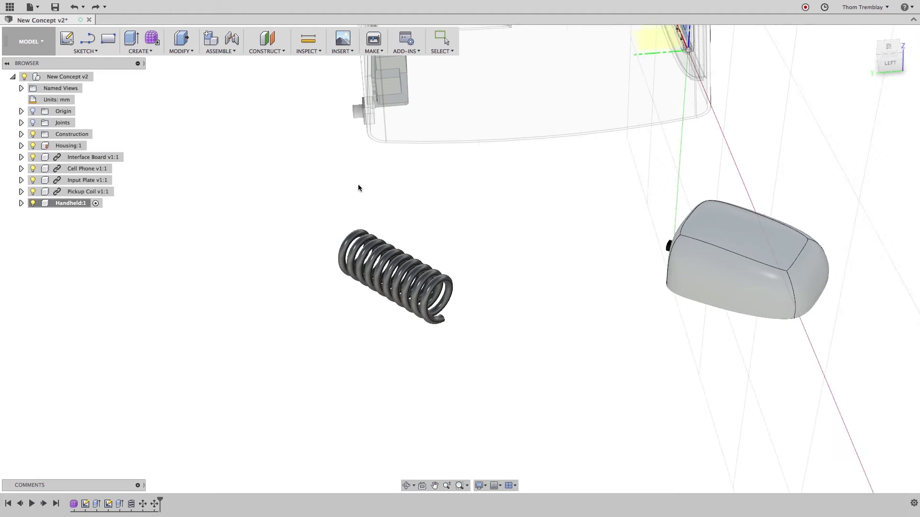
pyautogui.click(552, 216)
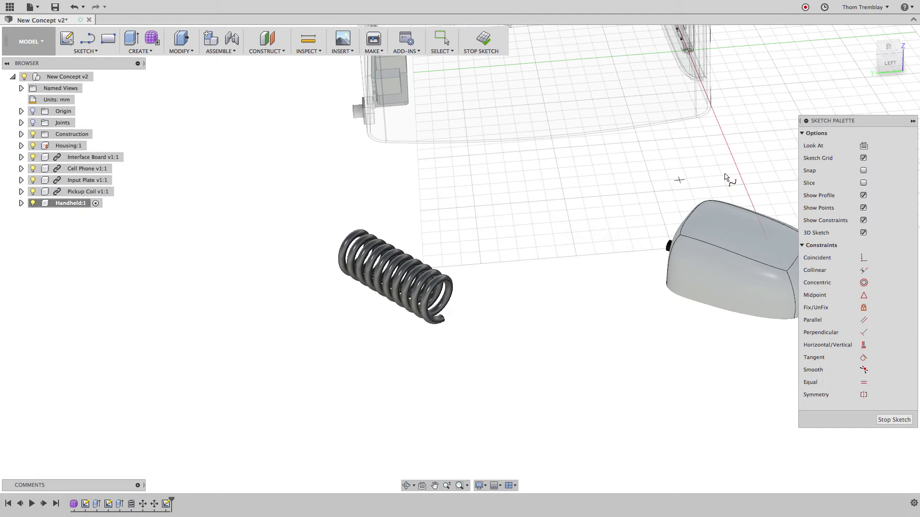
# Begin the spline at the centre of the handheld connector's round end and place intermediate points curving toward the coil.
pyautogui.moveTo(745, 172)
pyautogui.keyDown('shift'); pyautogui.mouseDown(button='middle')
pyautogui.moveTo(576, 263)
pyautogui.moveTo(565, 285)
pyautogui.moveTo(493, 269)
pyautogui.mouseUp(button='middle'); pyautogui.keyUp('shift')
pyautogui.scroll(3, 453, 236)
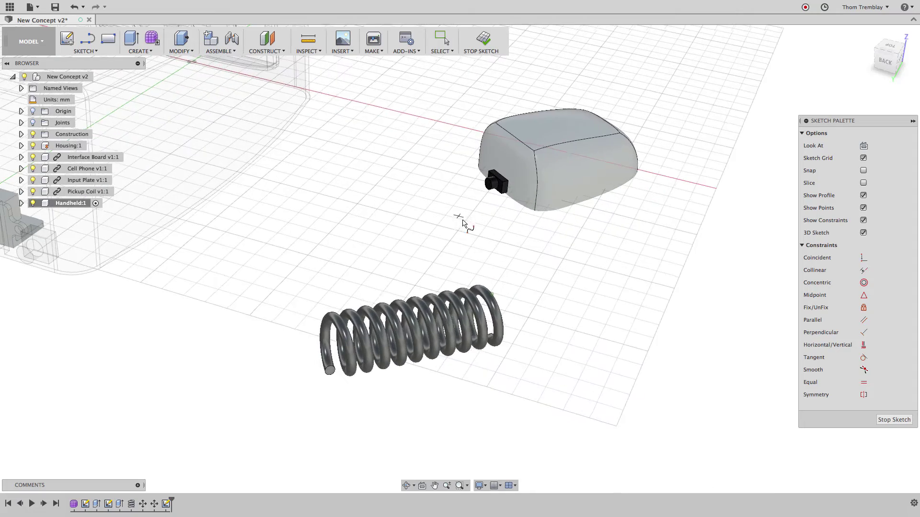
pyautogui.scroll(2, 460, 219)
pyautogui.scroll(8, 456, 286)
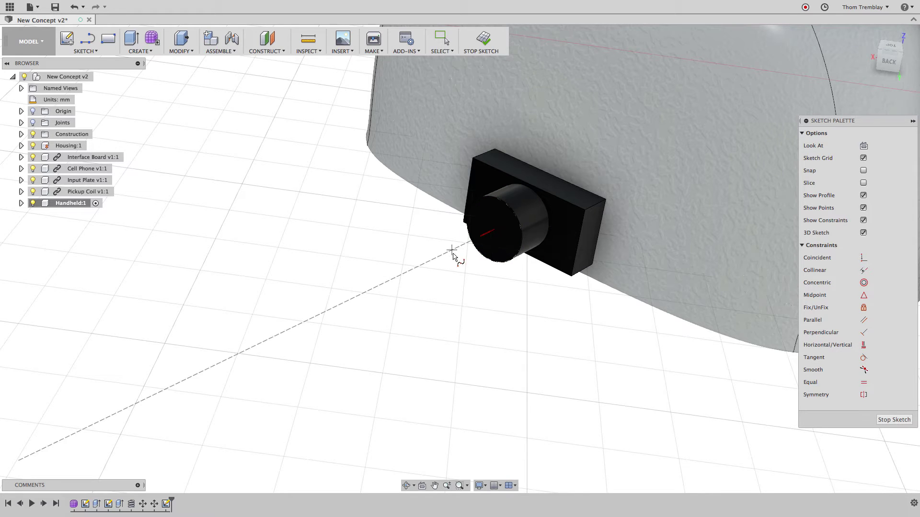
pyautogui.keyDown('shift'); pyautogui.moveTo(439, 256); pyautogui.dragTo(436, 255, button='middle'); pyautogui.keyUp('shift')
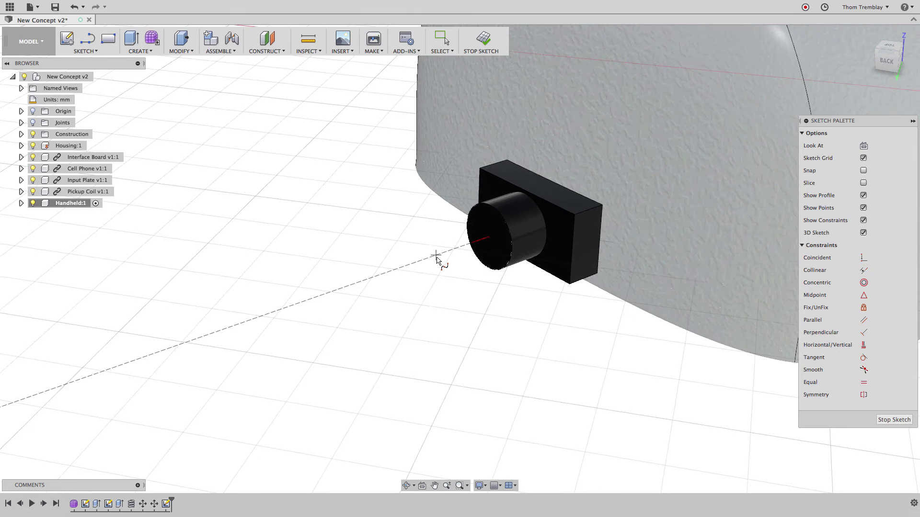
pyautogui.click(487, 238)
pyautogui.scroll(-8, 444, 271)
pyautogui.keyDown('shift'); pyautogui.moveTo(433, 288); pyautogui.dragTo(441, 255, button='middle'); pyautogui.keyUp('shift')
pyautogui.click(413, 245)
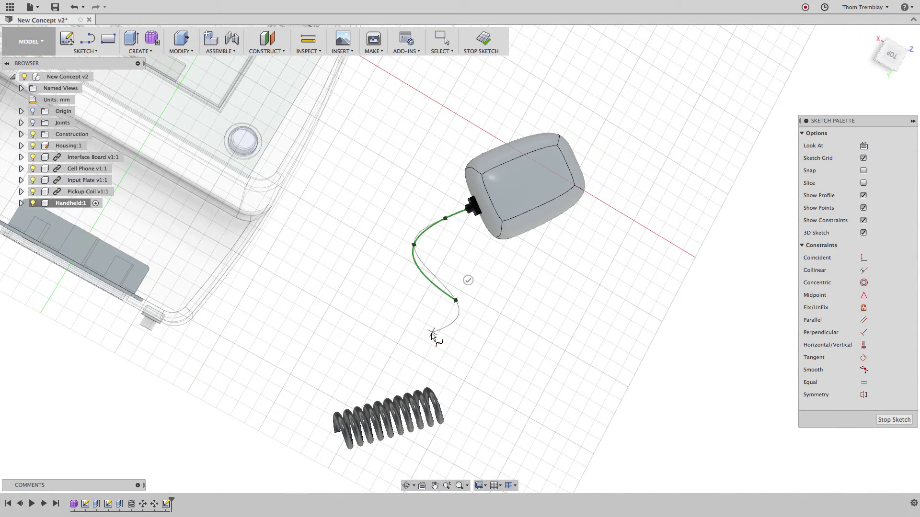
# End the spline at the centre of the coil's nearer end face and complete the curve.
pyautogui.keyDown('shift'); pyautogui.moveTo(430, 335); pyautogui.dragTo(428, 290, button='middle'); pyautogui.keyUp('shift')
pyautogui.scroll(6, 431, 294)
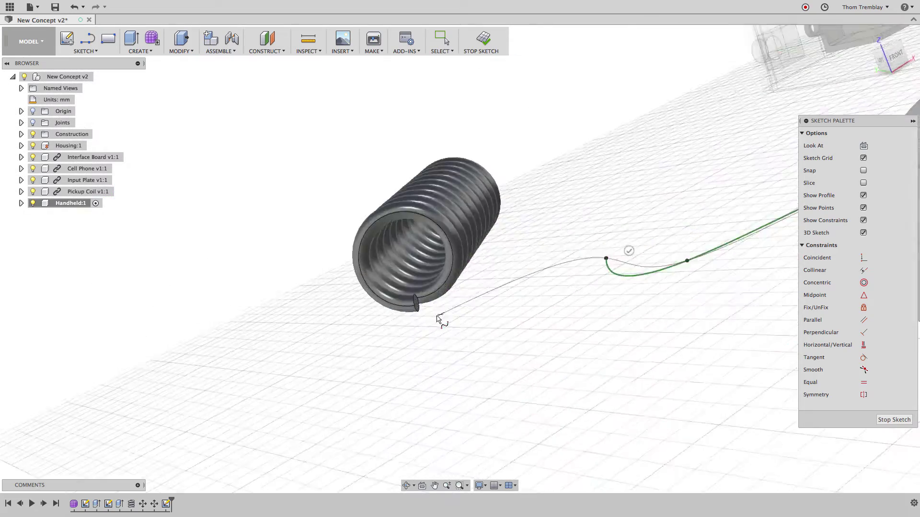
pyautogui.scroll(3, 511, 352)
pyautogui.keyDown('shift'); pyautogui.moveTo(579, 333); pyautogui.dragTo(582, 324, button='middle'); pyautogui.keyUp('shift')
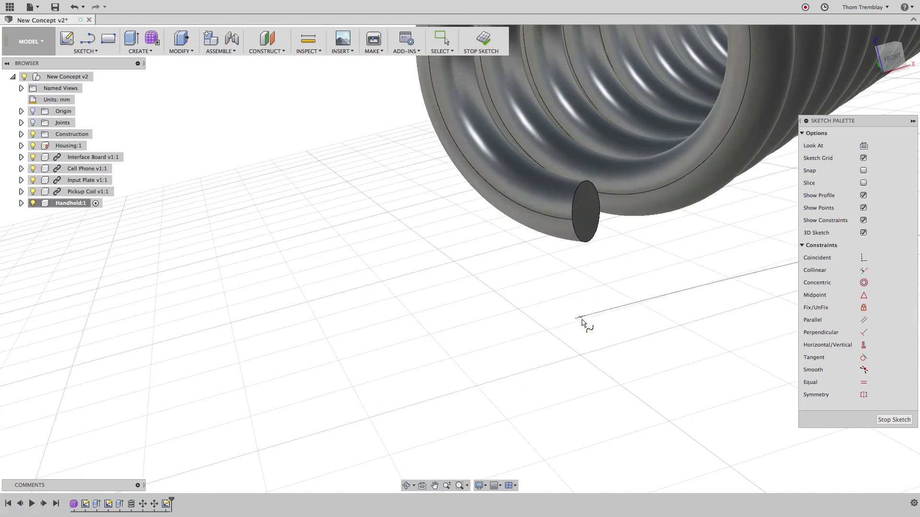
pyautogui.click(586, 212)
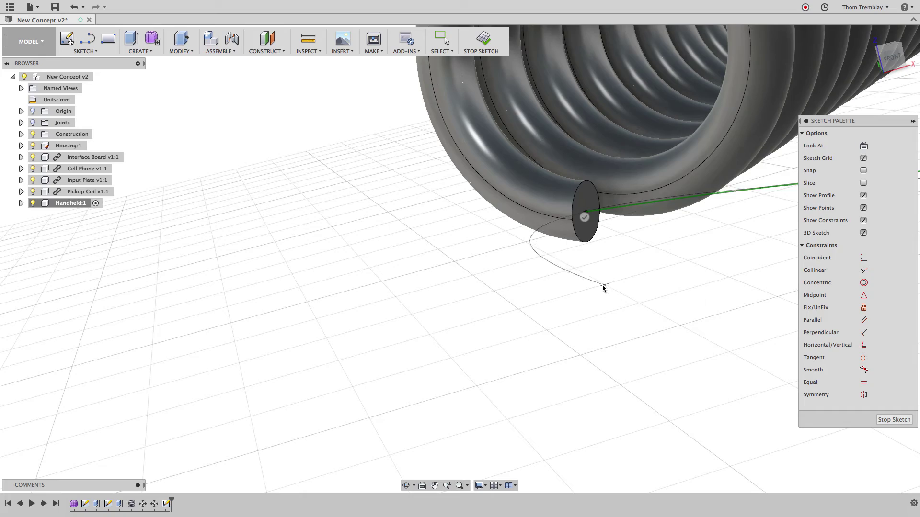
pyautogui.click(584, 218)
# Move an intermediate spline point between the coil and handheld to smooth the cable's curve.
pyautogui.scroll(-5, 611, 293)
pyautogui.moveTo(610, 295)
pyautogui.keyDown('shift'); pyautogui.mouseDown(button='middle')
pyautogui.moveTo(476, 341)
pyautogui.moveTo(524, 288)
pyautogui.moveTo(494, 296)
pyautogui.mouseUp(button='middle'); pyautogui.keyUp('shift')
pyautogui.scroll(-3, 577, 305)
pyautogui.rightClick(476, 341)
pyautogui.click(505, 344)
pyautogui.rightClick(524, 287)
pyautogui.click(509, 300)
pyautogui.moveTo(485, 277)
pyautogui.mouseDown()
pyautogui.moveTo(478, 302)
pyautogui.moveTo(510, 366)
pyautogui.mouseUp()
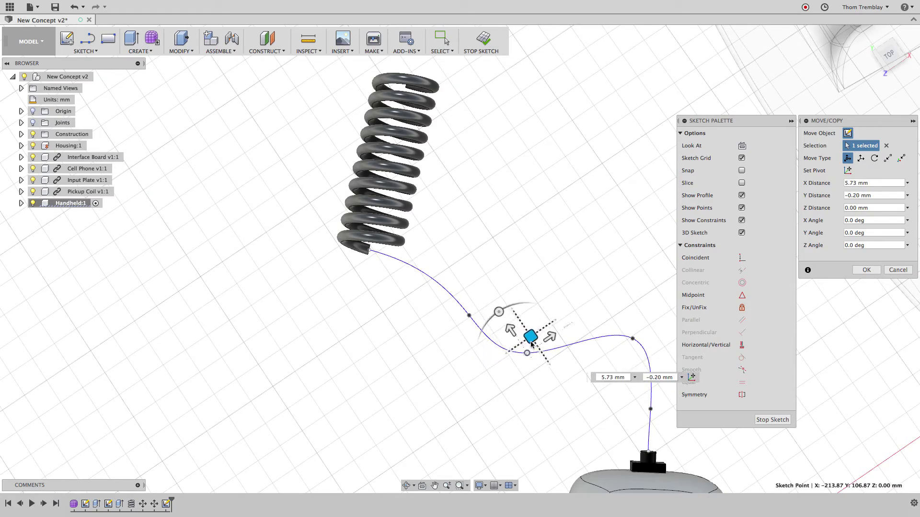
# Adjust the spline point nearest the handheld connector and finish the sketch.
pyautogui.moveTo(532, 344)
pyautogui.keyDown('shift'); pyautogui.mouseDown(button='middle')
pyautogui.moveTo(568, 321)
pyautogui.moveTo(288, 326)
pyautogui.moveTo(366, 312)
pyautogui.moveTo(347, 306)
pyautogui.moveTo(361, 335)
pyautogui.mouseUp(button='middle'); pyautogui.keyUp('shift')
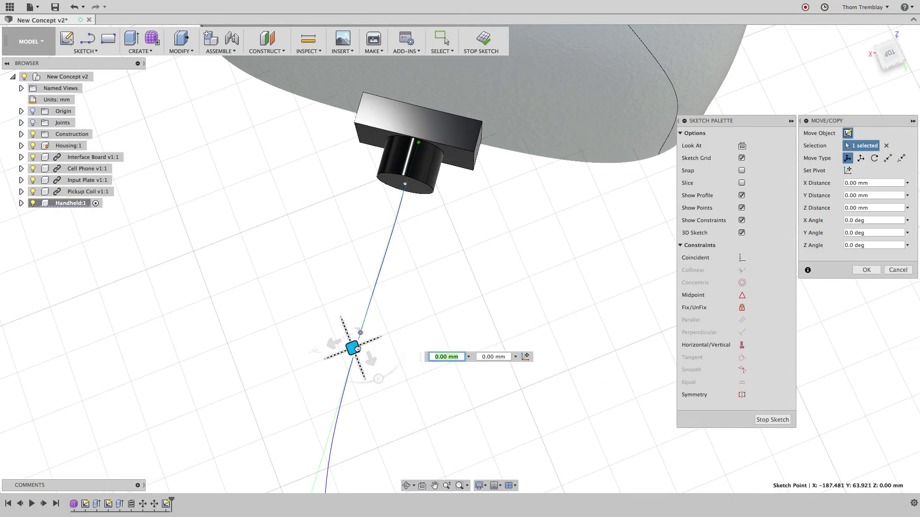
pyautogui.moveTo(350, 359); pyautogui.dragTo(349, 360)
pyautogui.moveTo(350, 361)
pyautogui.keyDown('shift'); pyautogui.mouseDown(button='middle')
pyautogui.moveTo(382, 341)
pyautogui.moveTo(345, 344)
pyautogui.moveTo(366, 335)
pyautogui.moveTo(346, 352)
pyautogui.moveTo(372, 364)
pyautogui.mouseUp(button='middle'); pyautogui.keyUp('shift')
pyautogui.click(483, 44)
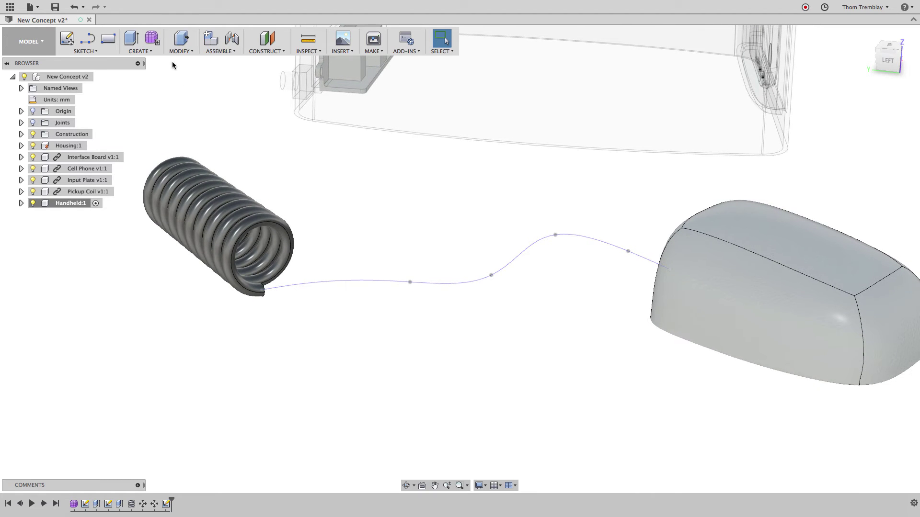
# Sweep the coil's end face along the spline to the handheld connector, with Perpendicular orientation, distance 1.00 and the Join operation.
pyautogui.click(146, 51)
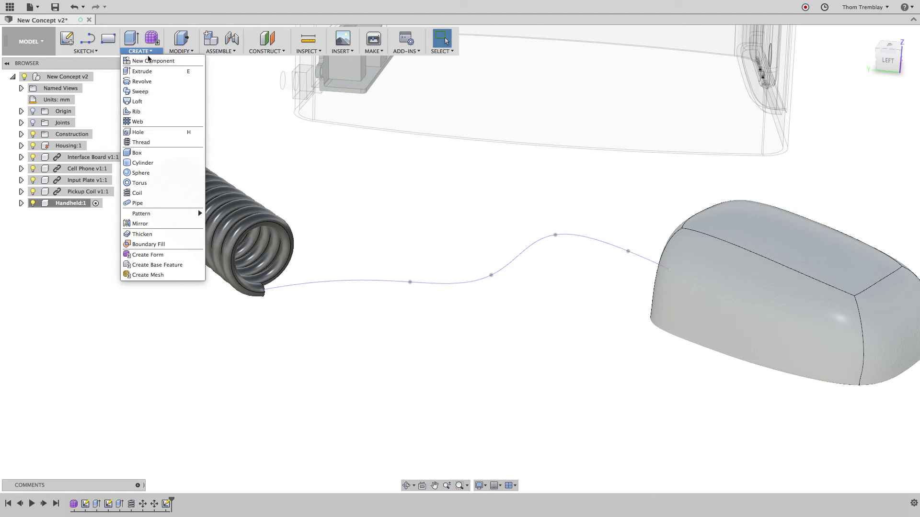
pyautogui.click(141, 92)
pyautogui.keyDown('shift'); pyautogui.moveTo(144, 91); pyautogui.dragTo(354, 254, button='middle'); pyautogui.keyUp('shift')
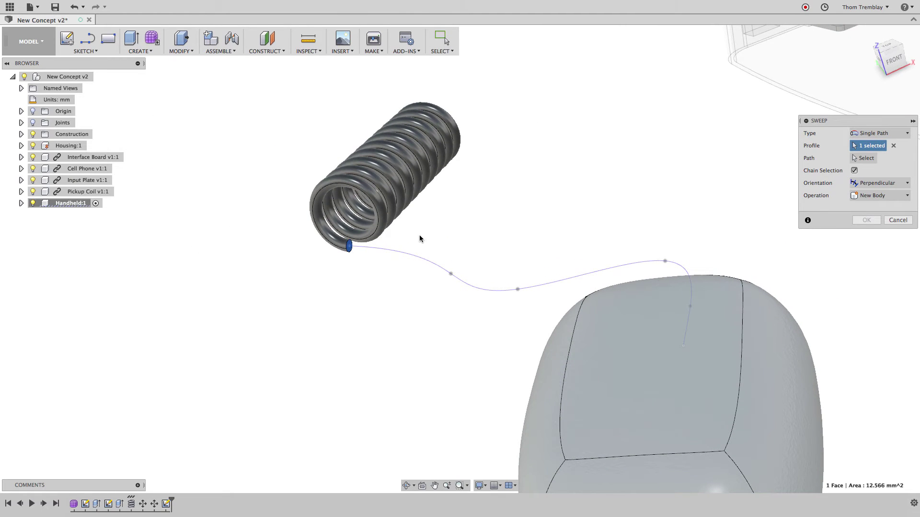
pyautogui.click(620, 263)
pyautogui.keyDown('shift'); pyautogui.moveTo(621, 237); pyautogui.dragTo(539, 272, button='middle'); pyautogui.keyUp('shift')
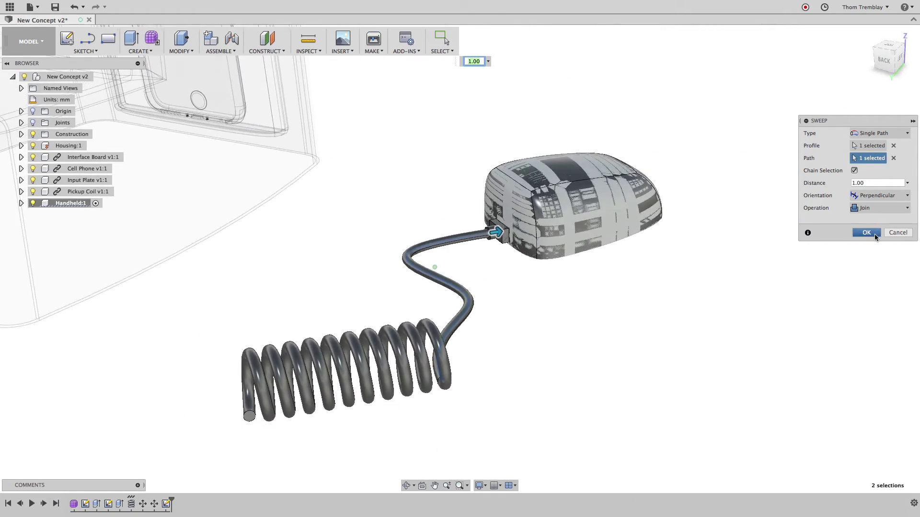
pyautogui.click(866, 232)
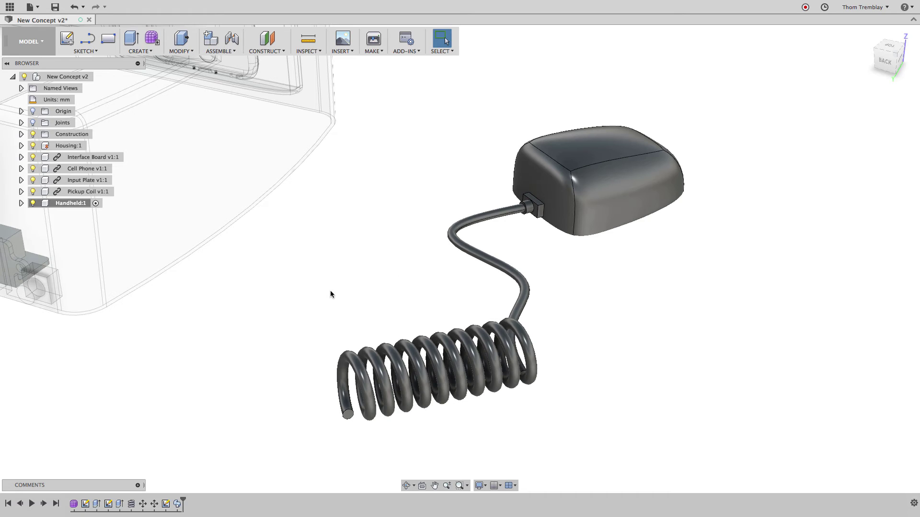
# Set the operation of the handheld connector's two-sided extrusion to New Body.
pyautogui.doubleClick(96, 504)
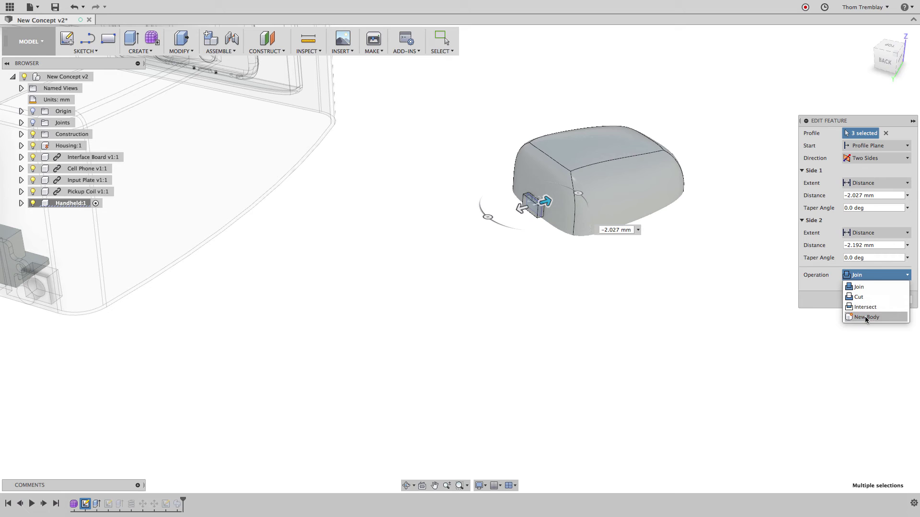
pyautogui.click(865, 301)
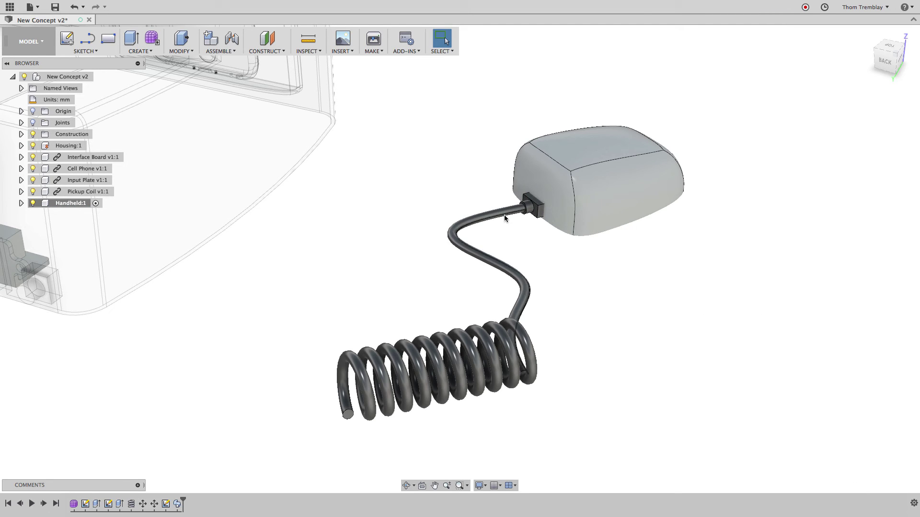
# Sketch a curved spline from the housing's cable connector to the coil's free end and adjust its point near the coil.
pyautogui.scroll(-5, 613, 264)
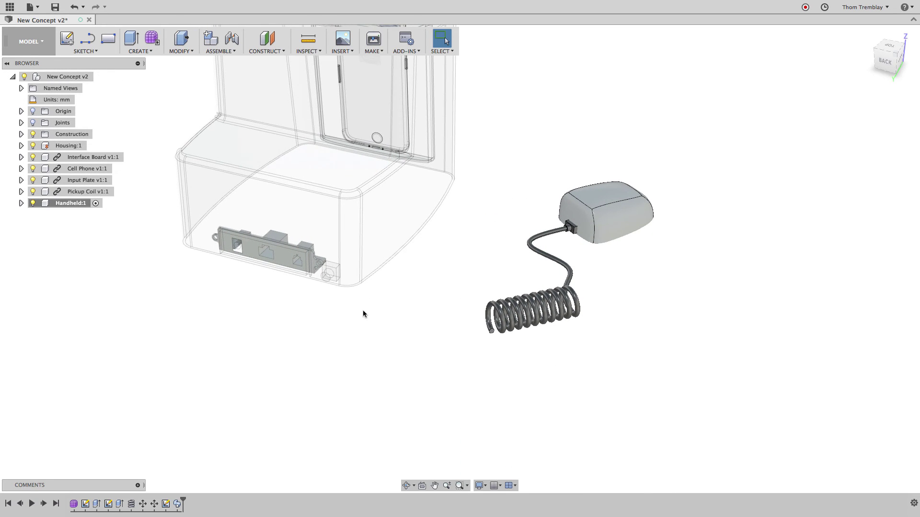
pyautogui.rightClick(421, 290)
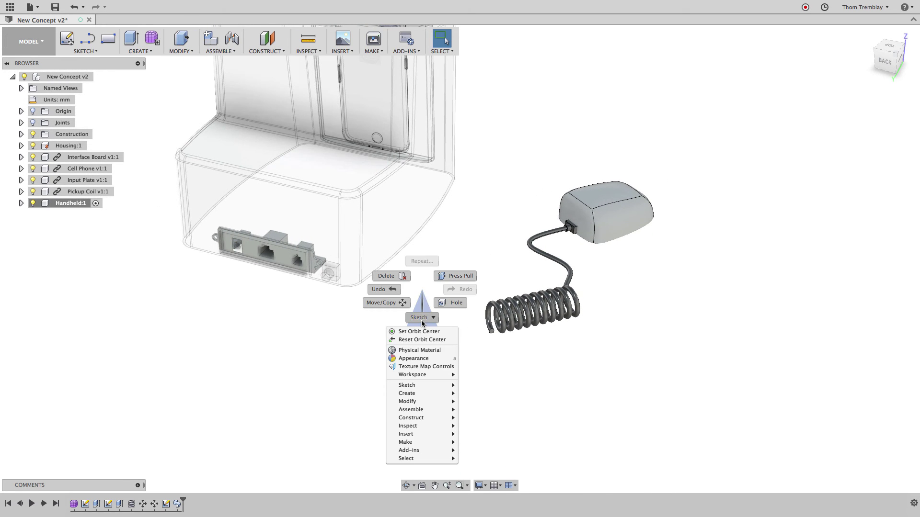
pyautogui.click(421, 321)
pyautogui.click(452, 322)
pyautogui.click(436, 339)
pyautogui.scroll(2, 498, 345)
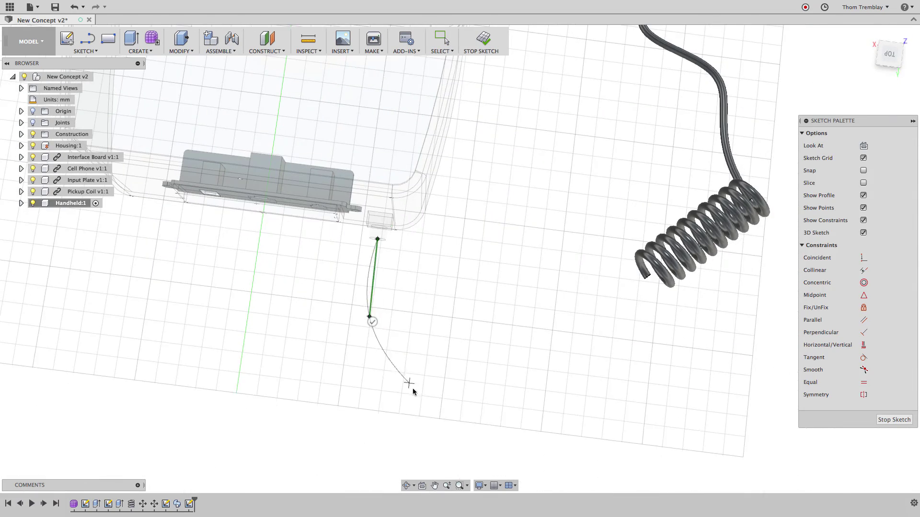
pyautogui.click(398, 399)
pyautogui.click(540, 414)
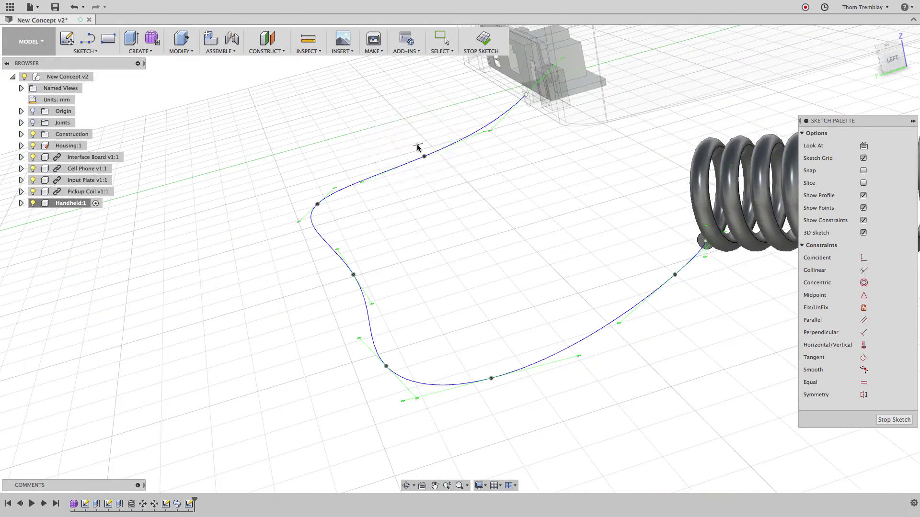
pyautogui.click(418, 147)
pyautogui.press('m')
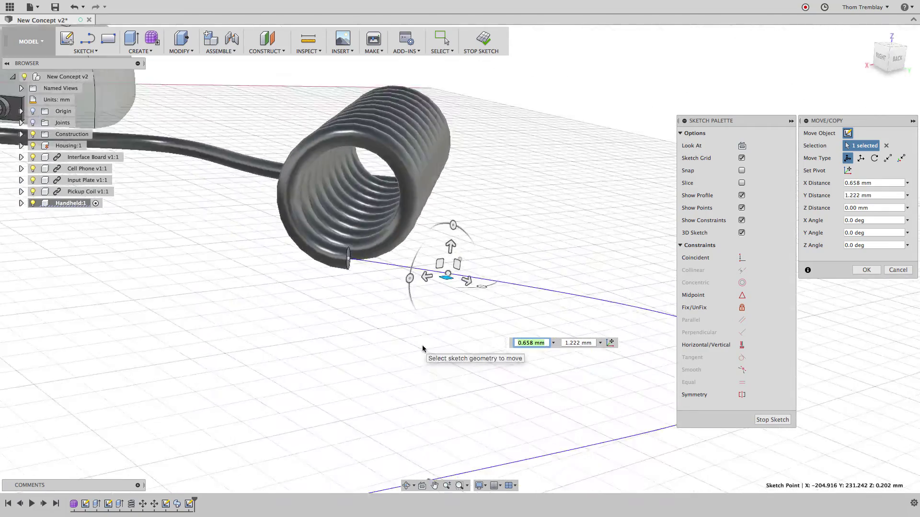
# Sweep the coil's free end face along the second spline to the housing connector.
pyautogui.click(140, 51)
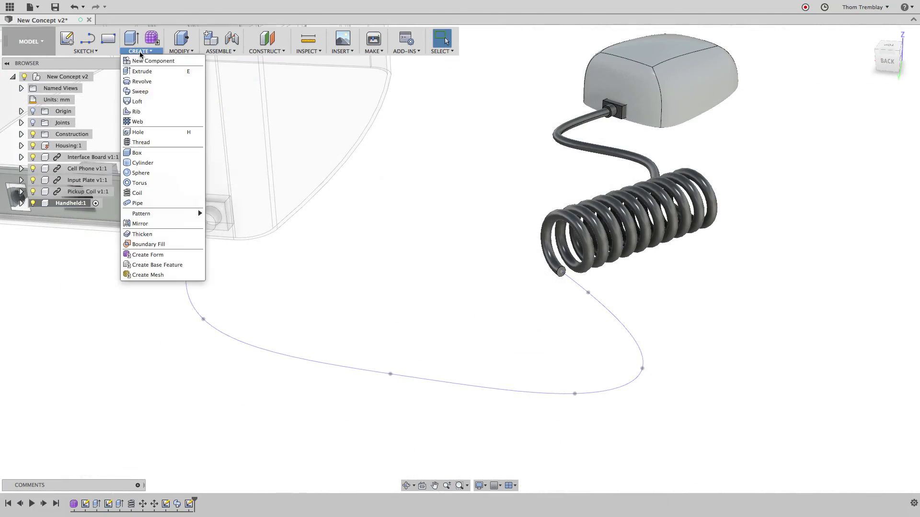
pyautogui.click(137, 203)
pyautogui.click(598, 300)
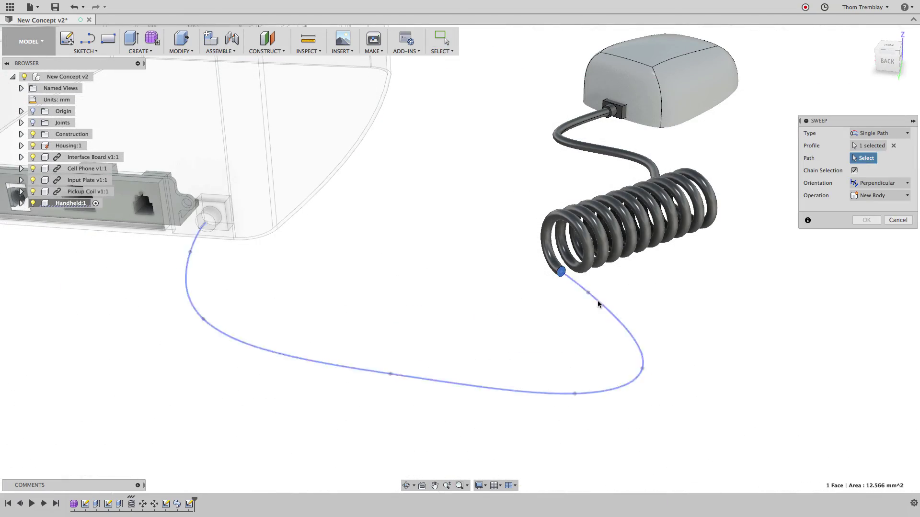
pyautogui.click(865, 233)
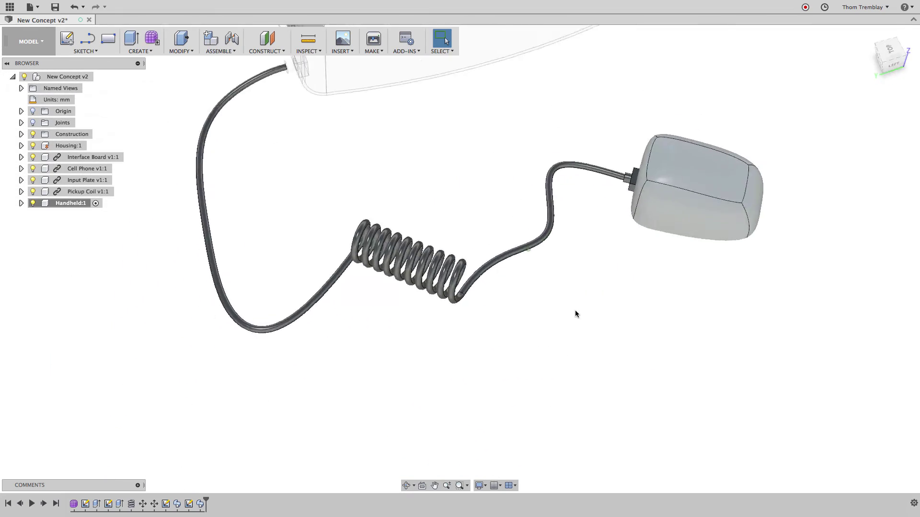
# Activate the top-level New Concept v2 component.
pyautogui.scroll(-3, 574, 309)
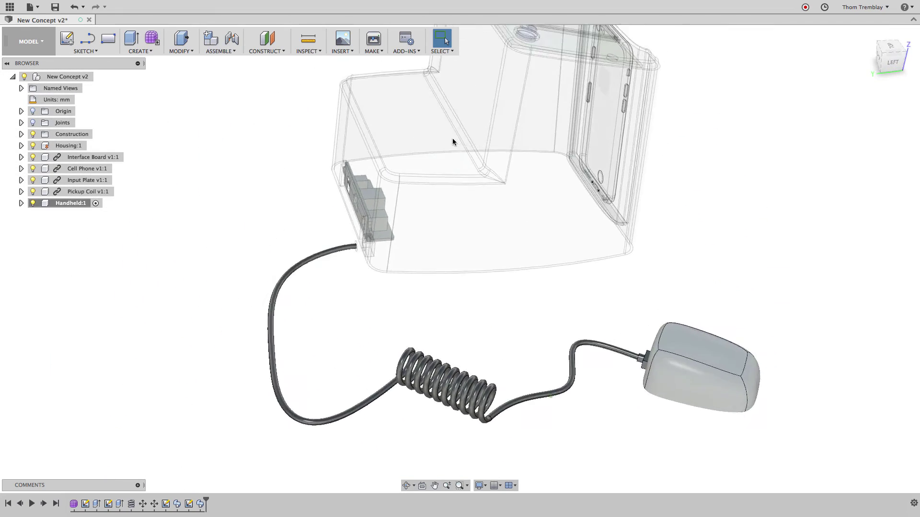
pyautogui.click(98, 77)
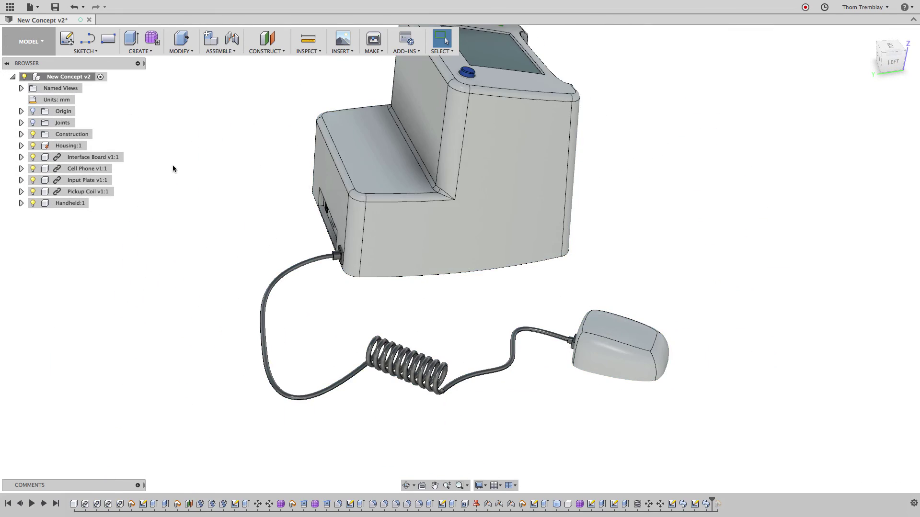